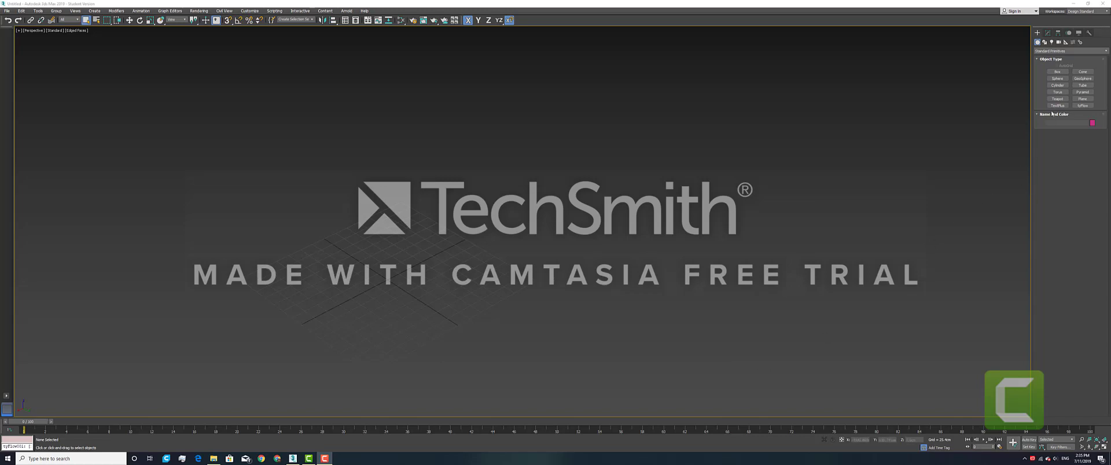
# Step: Drag out a thin box wall on the grid and a small sphere in front of it
pyautogui.click(1058, 71)
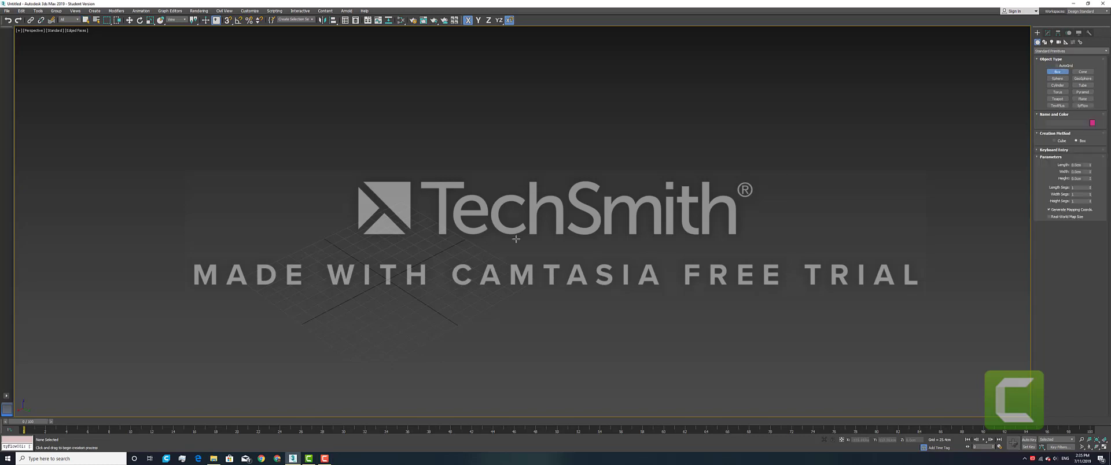
pyautogui.moveTo(368, 222); pyautogui.dragTo(483, 311)
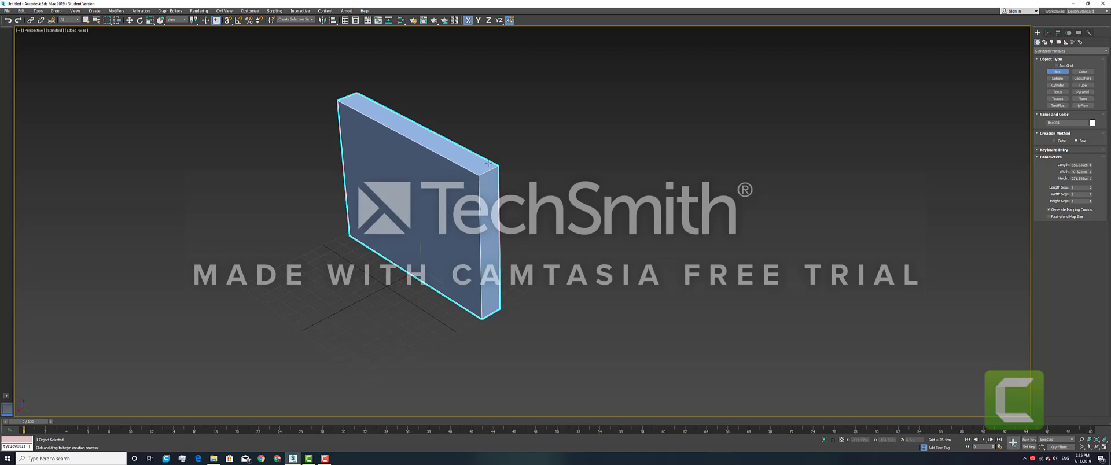
pyautogui.click(1058, 78)
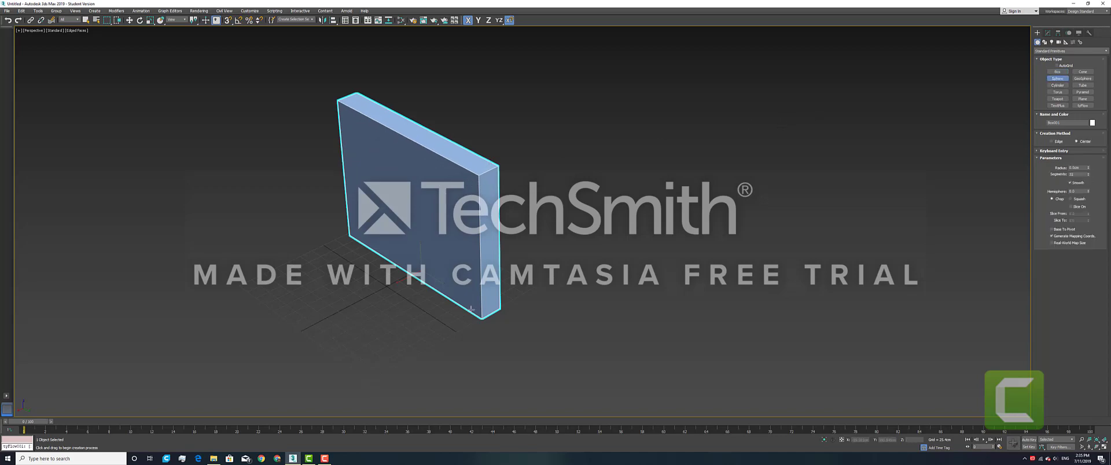
pyautogui.moveTo(298, 326); pyautogui.dragTo(299, 310)
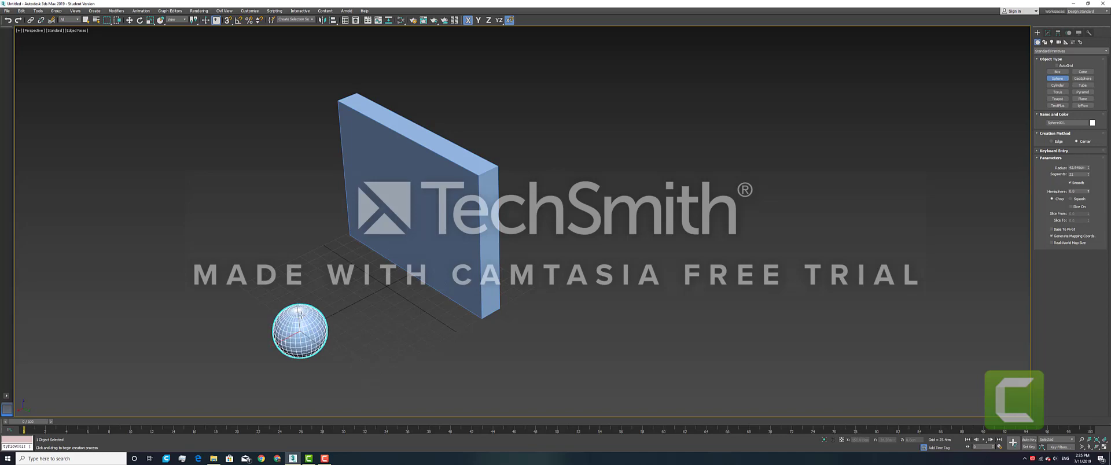
# Step: Move the sphere along the gizmo axes so it rests on the grid front-left of the wall
pyautogui.click(129, 20)
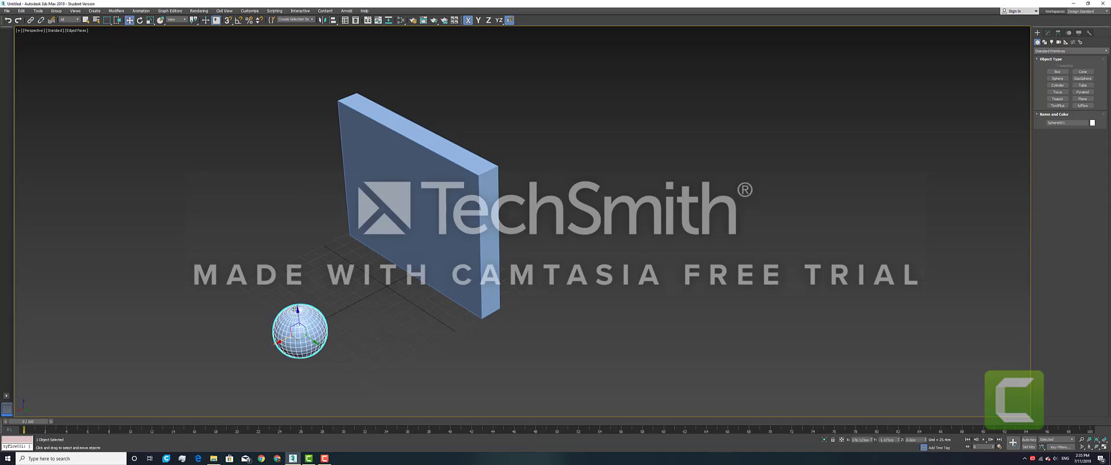
pyautogui.moveTo(295, 309); pyautogui.dragTo(299, 200)
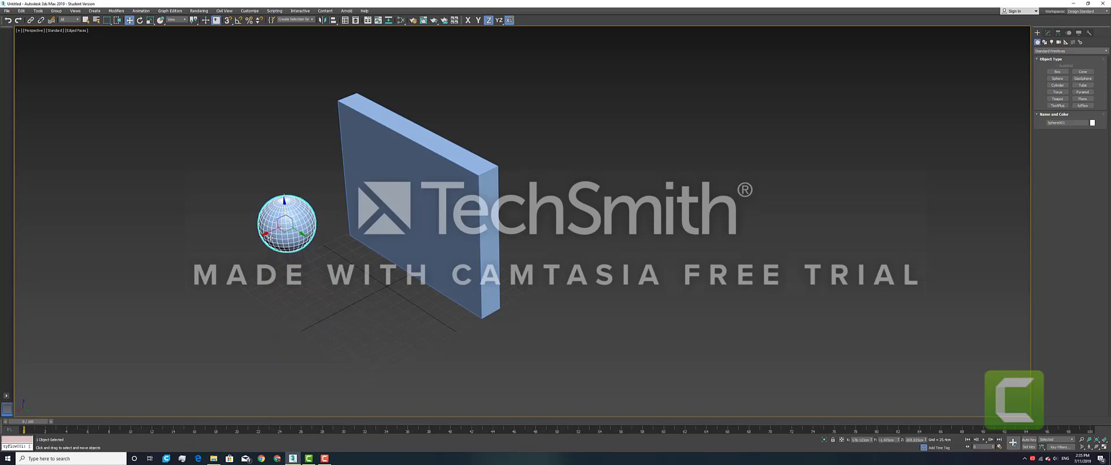
pyautogui.moveTo(265, 236); pyautogui.dragTo(399, 192)
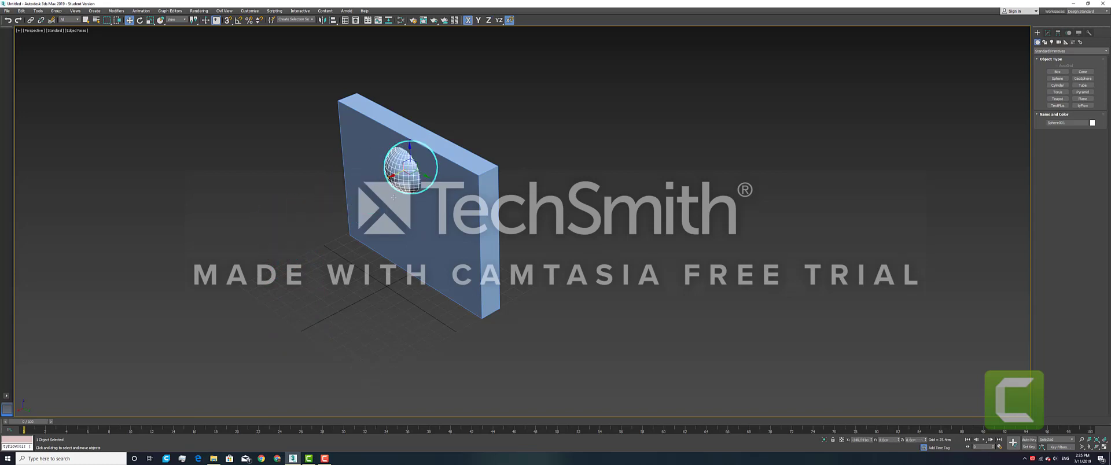
pyautogui.moveTo(411, 149); pyautogui.dragTo(411, 179)
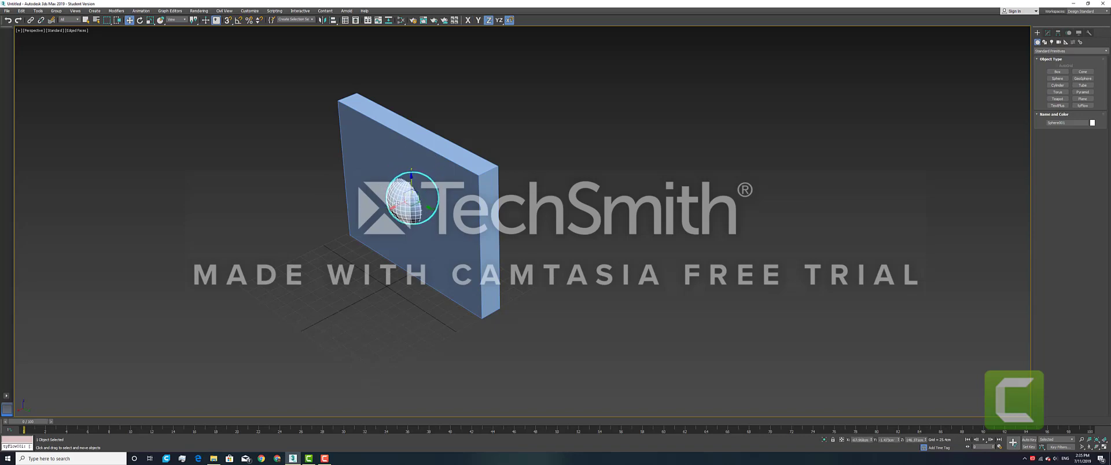
pyautogui.moveTo(393, 209); pyautogui.dragTo(166, 337)
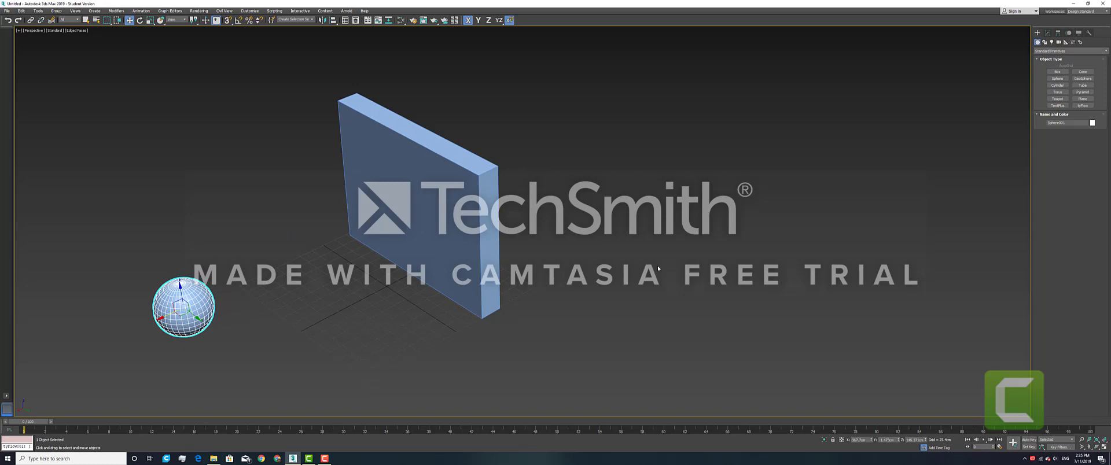
pyautogui.scroll(-2, 554, 260)
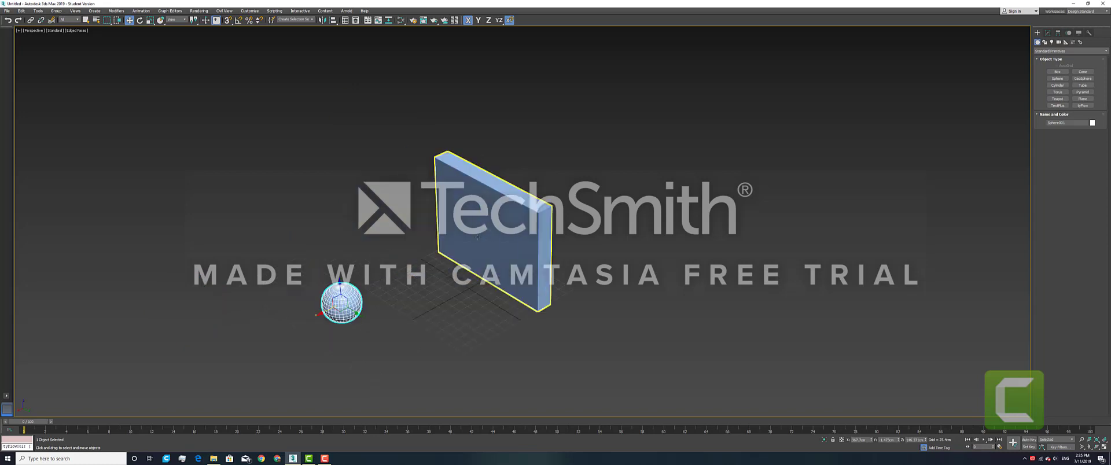
pyautogui.scroll(2, 457, 249)
pyautogui.scroll(-2, 707, 340)
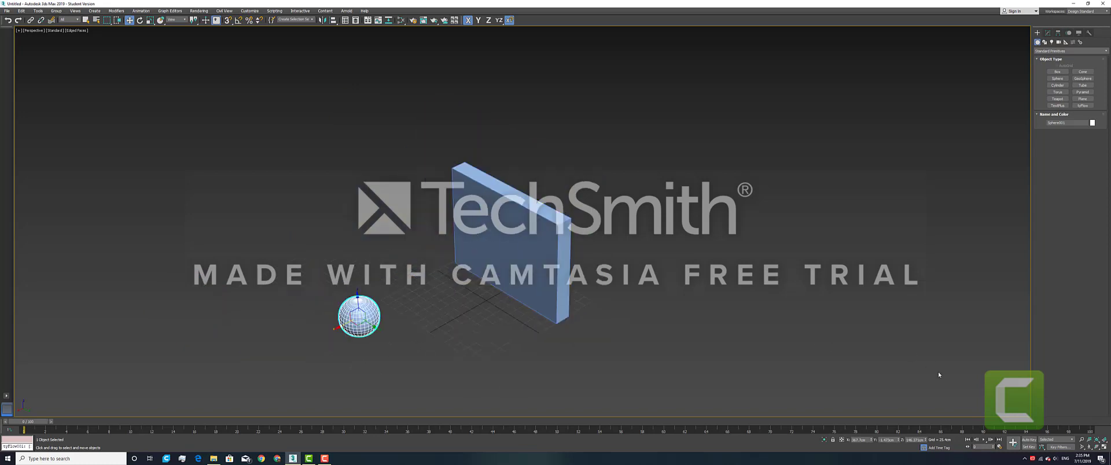
# Step: With Auto Key on, set the sphere's start position and key it into the wall's centre at frame 10
pyautogui.click(1029, 440)
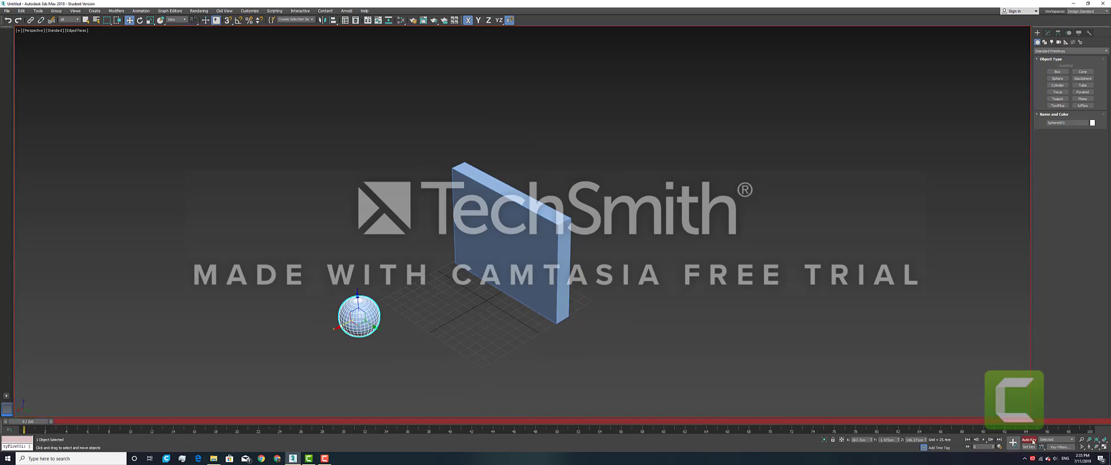
pyautogui.scroll(2, 391, 316)
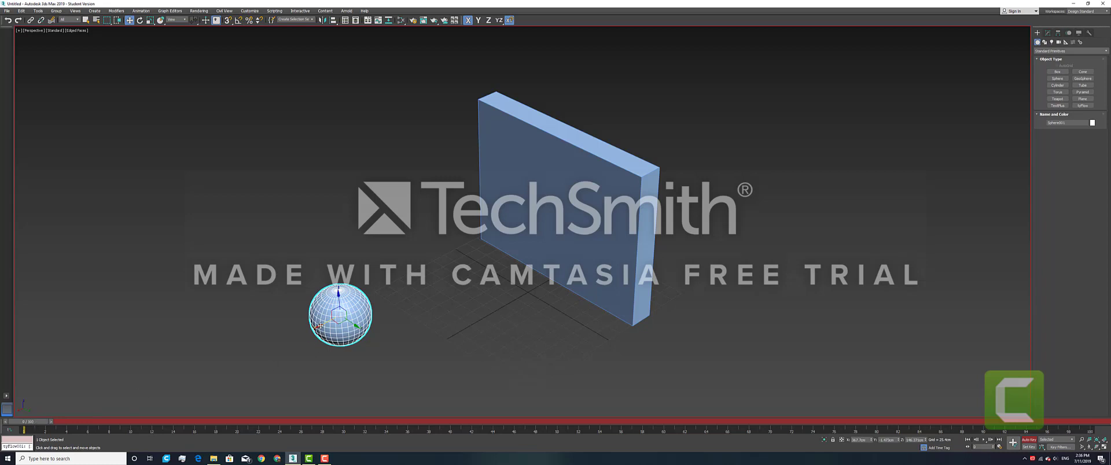
pyautogui.moveTo(320, 325); pyautogui.dragTo(427, 298)
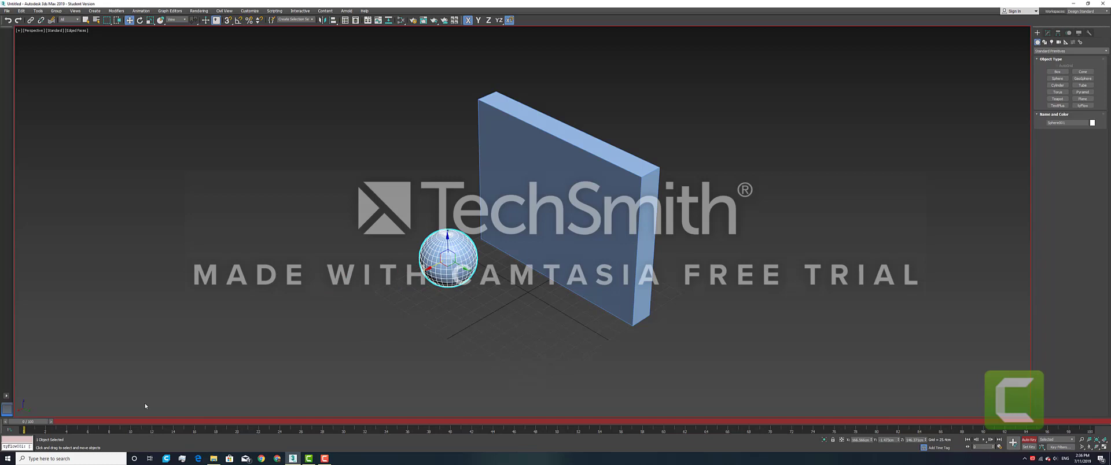
pyautogui.click(132, 422)
pyautogui.press('w')
pyautogui.moveTo(440, 261); pyautogui.dragTo(552, 203)
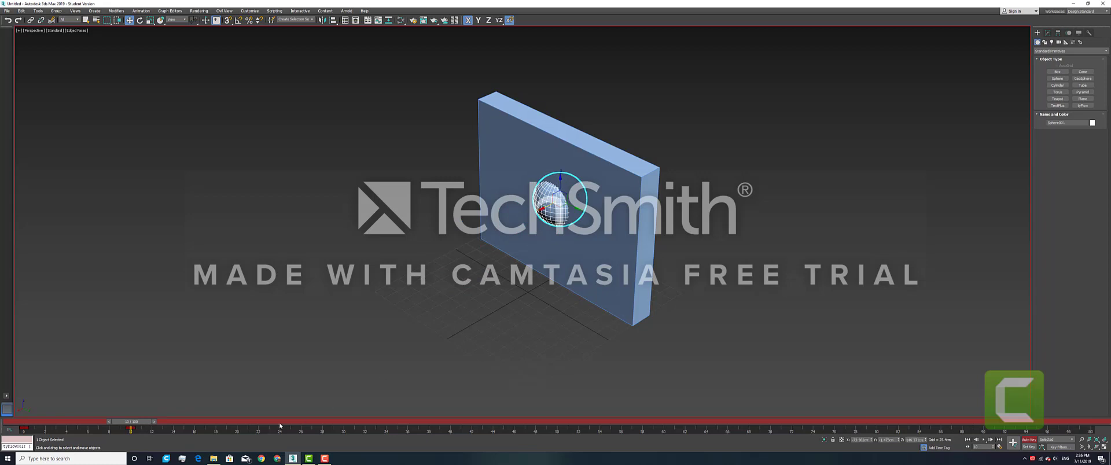
# Step: Key the sphere at the wall's top-right edge at frame 20, turn Auto Key off, and play back
pyautogui.click(238, 422)
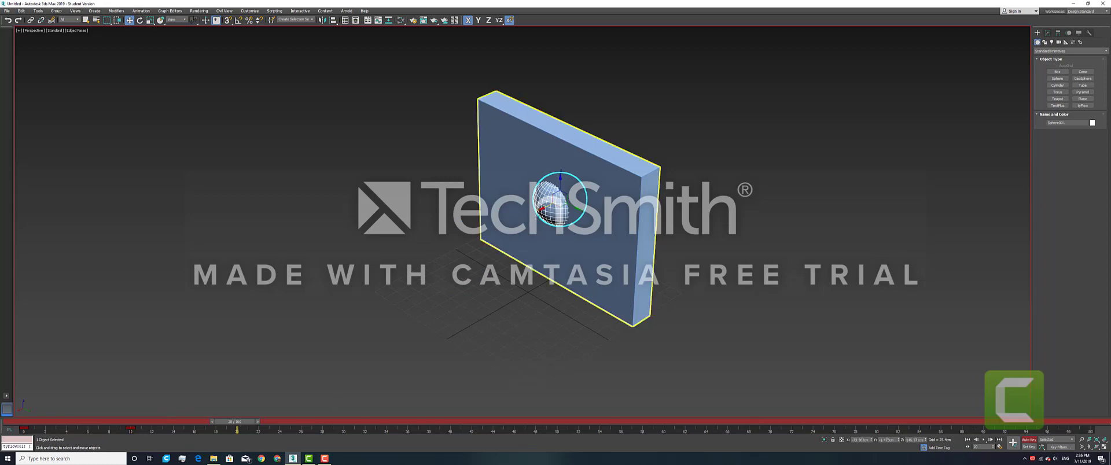
pyautogui.moveTo(544, 224); pyautogui.dragTo(637, 177)
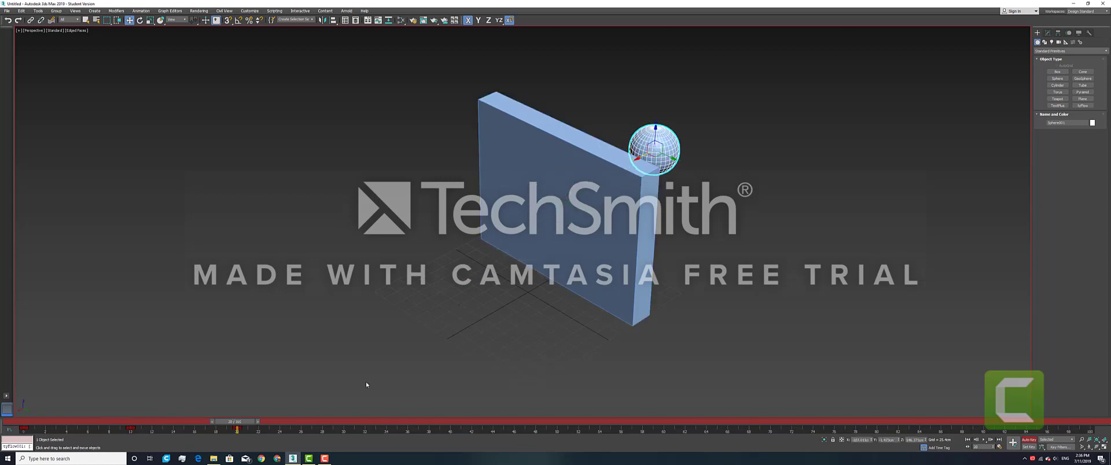
pyautogui.click(343, 426)
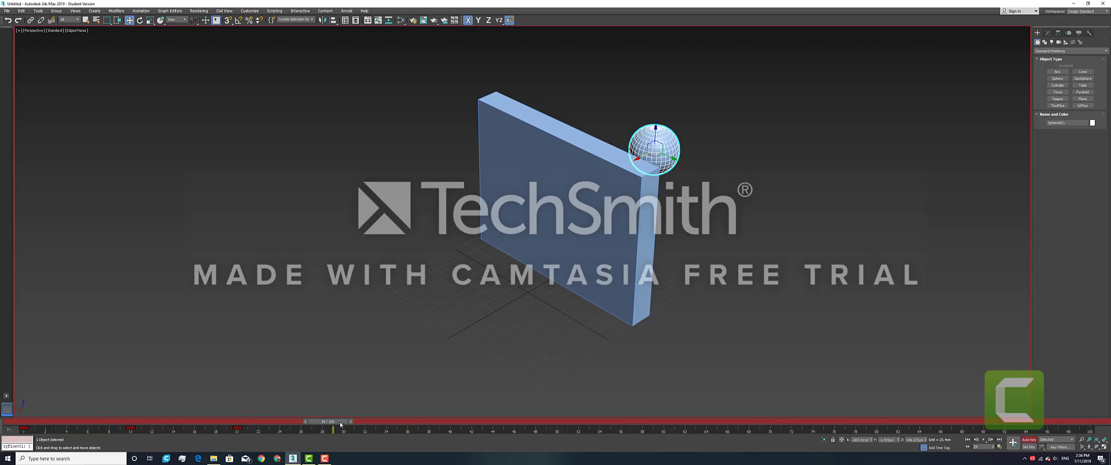
pyautogui.click(1029, 440)
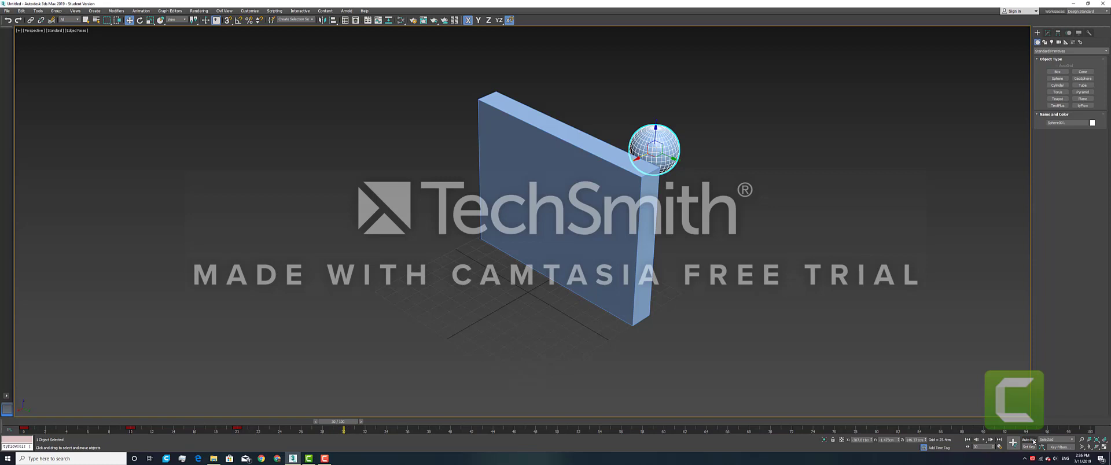
pyautogui.click(968, 440)
pyautogui.click(984, 440)
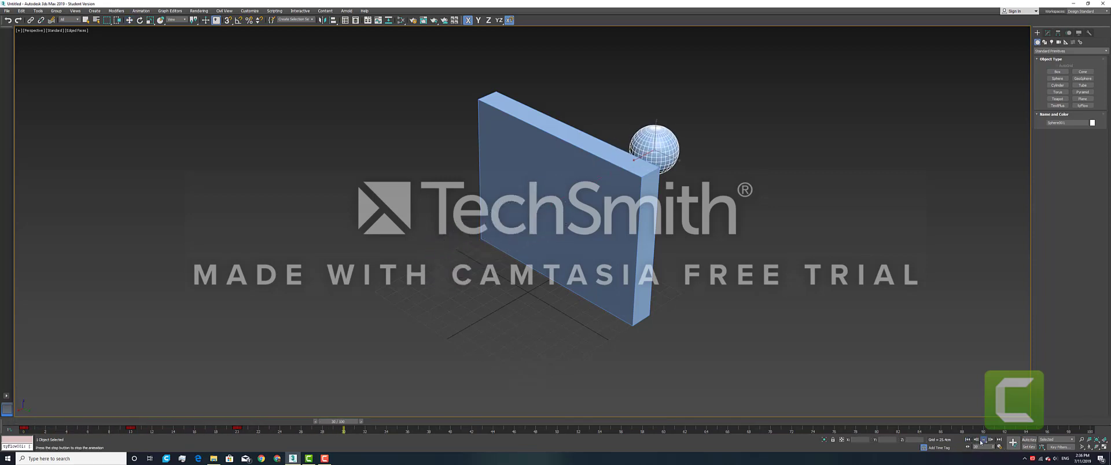
# Step: Return to frame 0 and place a tyFlow icon to the left of the sphere
pyautogui.click(967, 440)
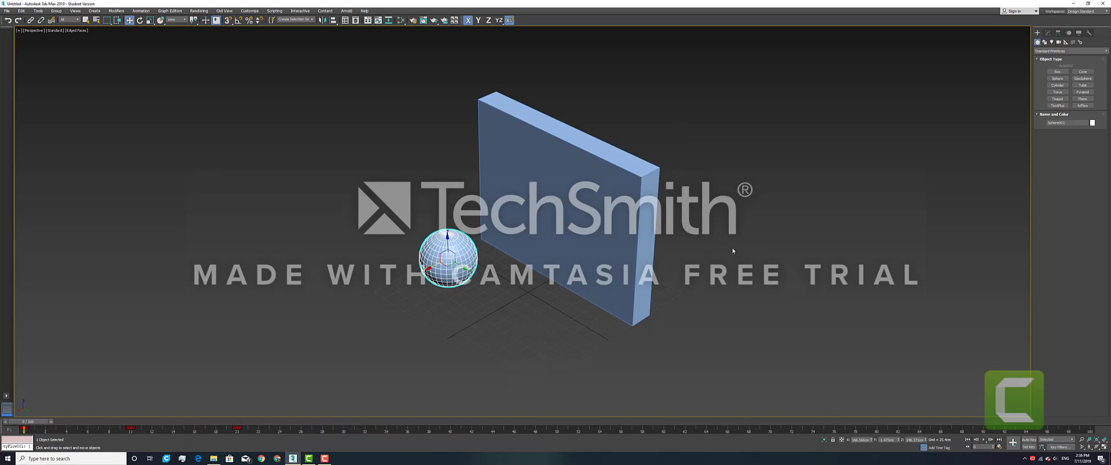
pyautogui.click(1085, 106)
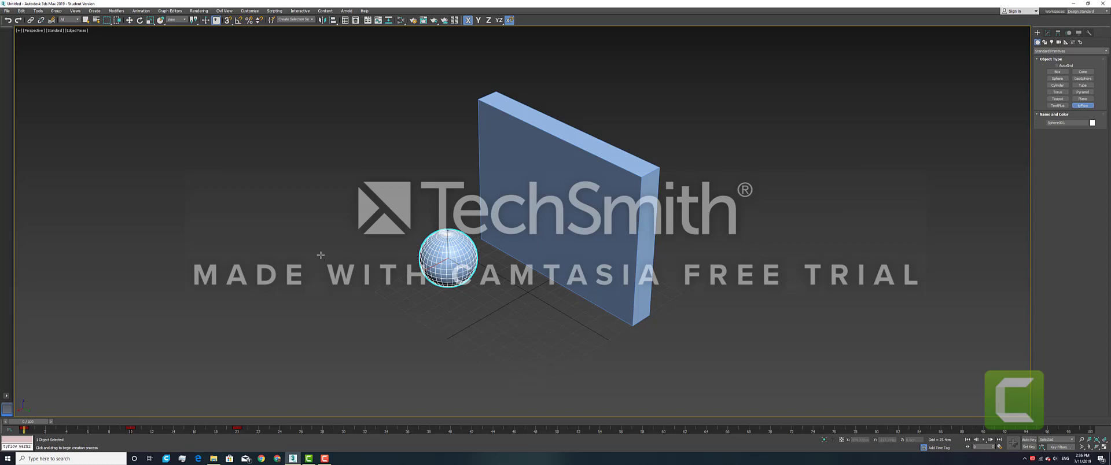
pyautogui.moveTo(305, 239); pyautogui.dragTo(331, 269)
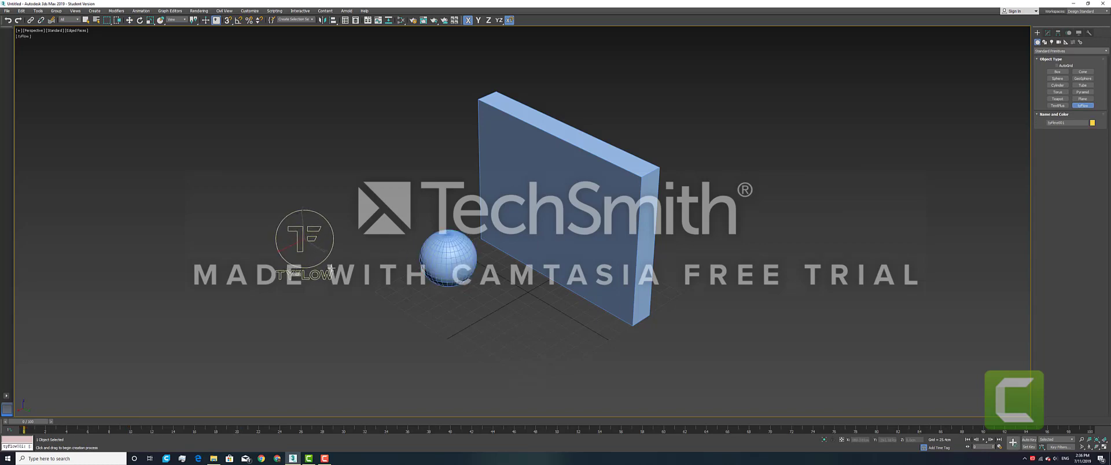
pyautogui.click(130, 21)
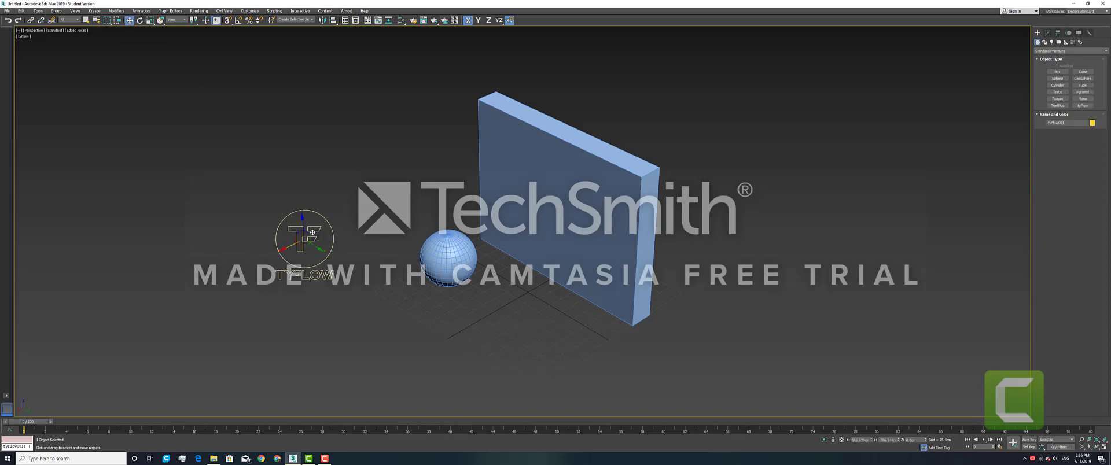
# Step: Open the tyFlow Editor and add a Birth Objects event using Box001 as the source
pyautogui.click(1048, 33)
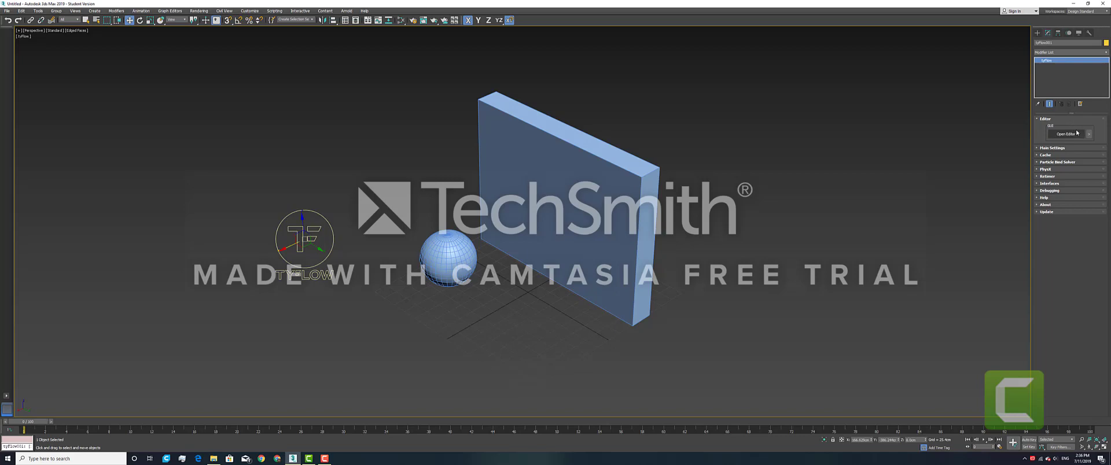
pyautogui.click(1067, 134)
pyautogui.moveTo(537, 107); pyautogui.dragTo(809, 92)
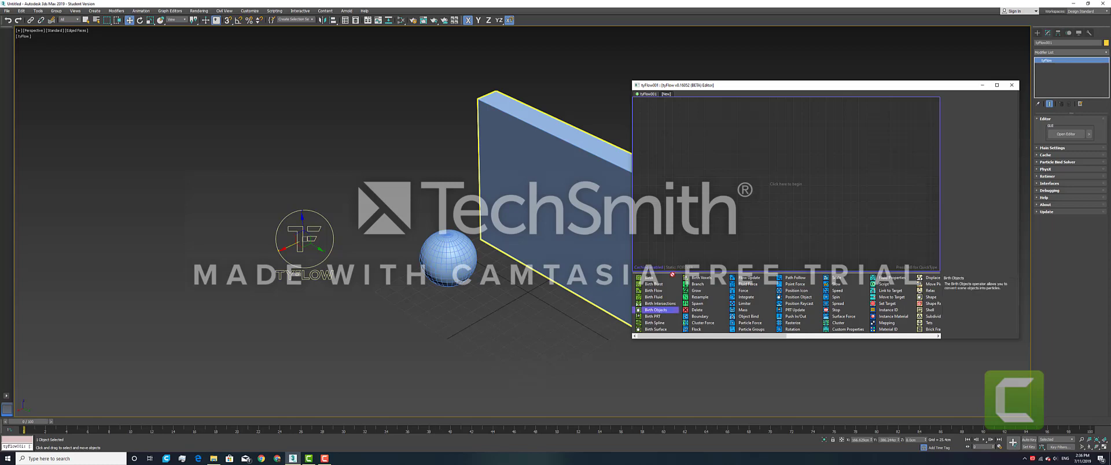
pyautogui.moveTo(672, 274); pyautogui.dragTo(695, 175)
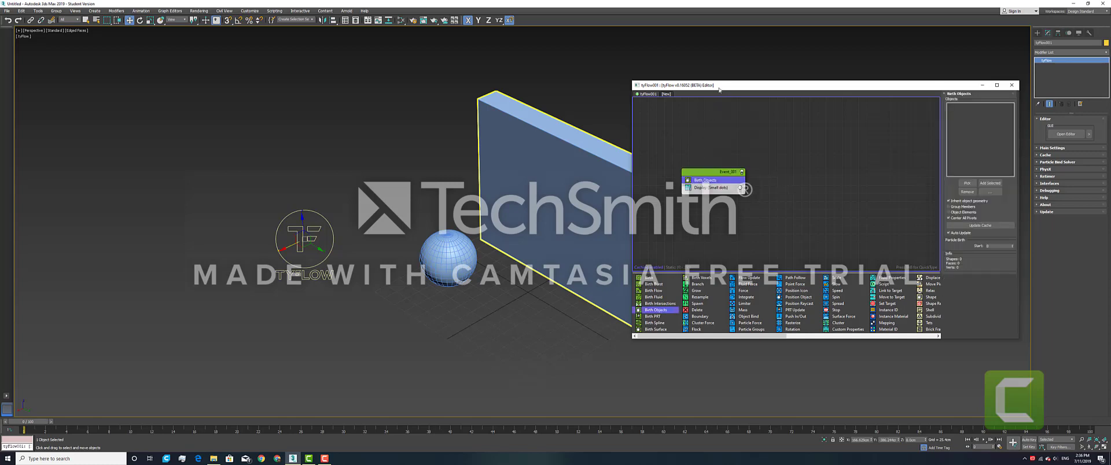
pyautogui.moveTo(721, 86); pyautogui.dragTo(164, 129)
pyautogui.click(414, 227)
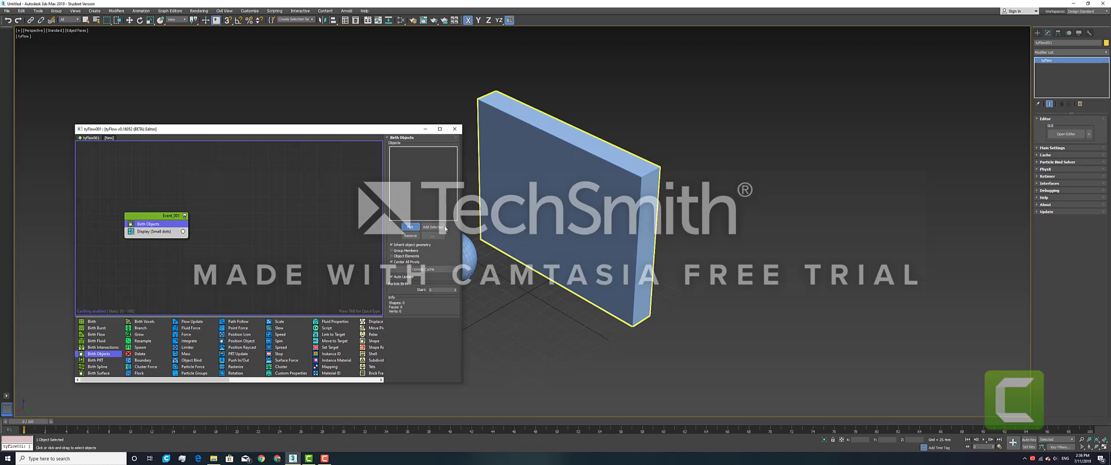
pyautogui.click(625, 209)
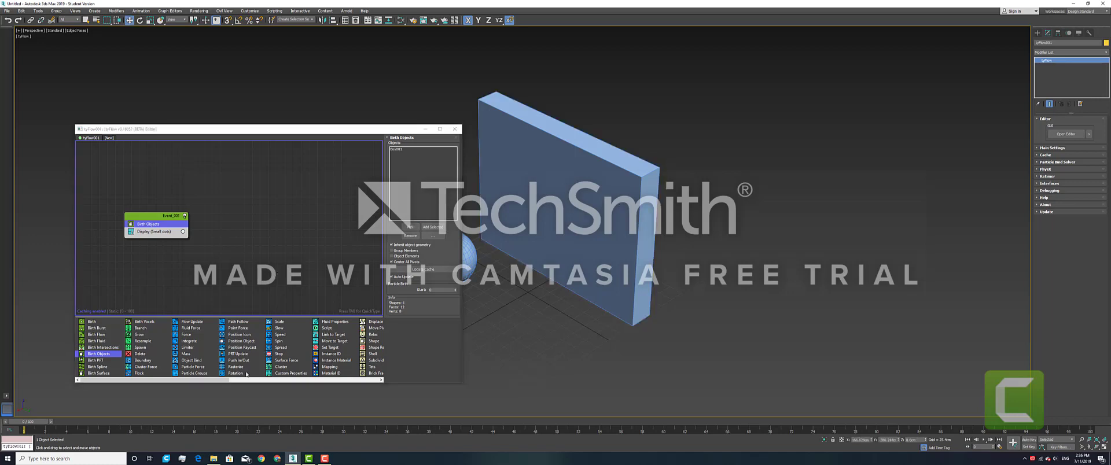
# Step: Add a Brick Fracture operator after Birth Objects and enable it
pyautogui.moveTo(226, 382); pyautogui.dragTo(272, 382)
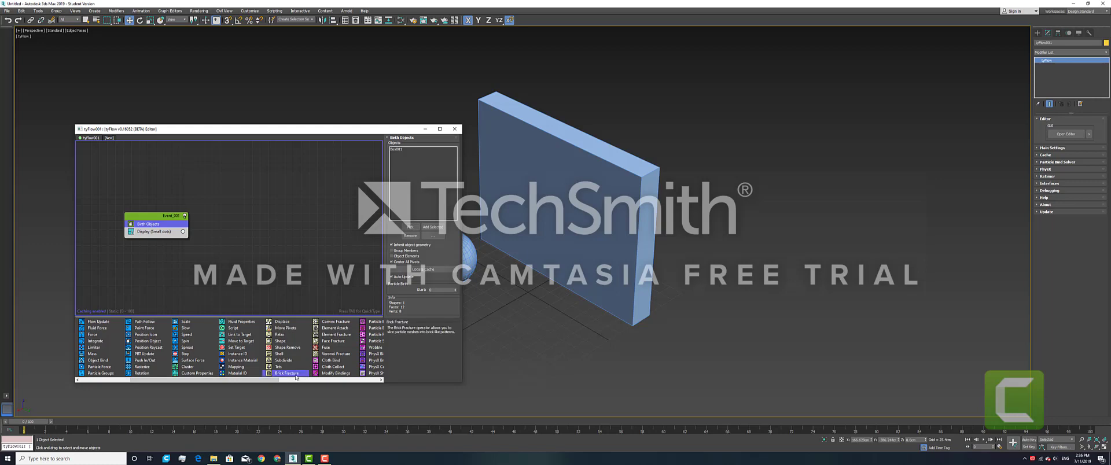
pyautogui.moveTo(206, 307); pyautogui.dragTo(152, 231)
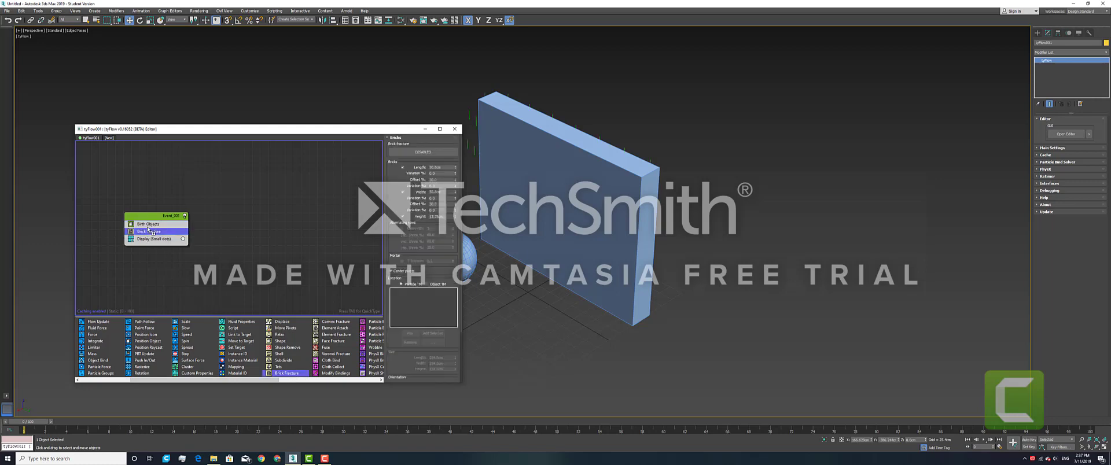
pyautogui.moveTo(214, 138); pyautogui.dragTo(183, 123)
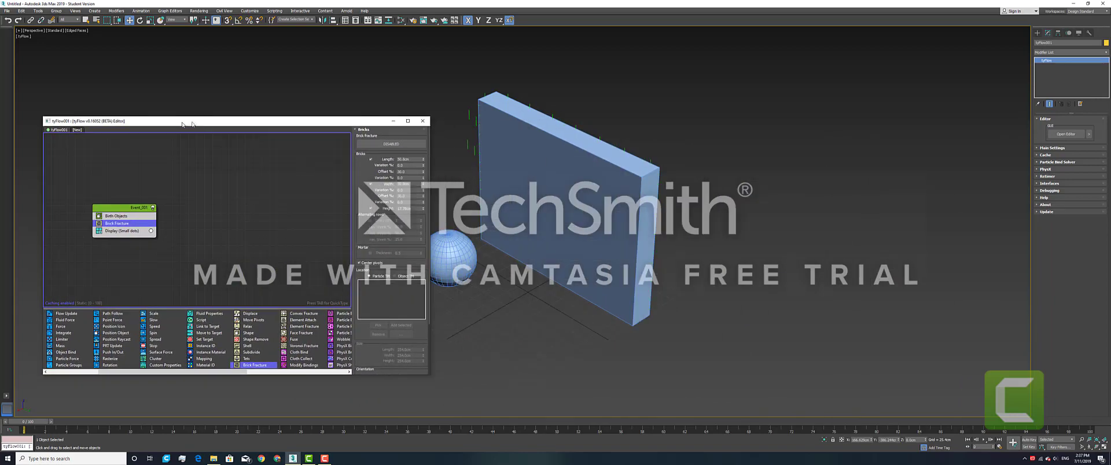
pyautogui.click(397, 145)
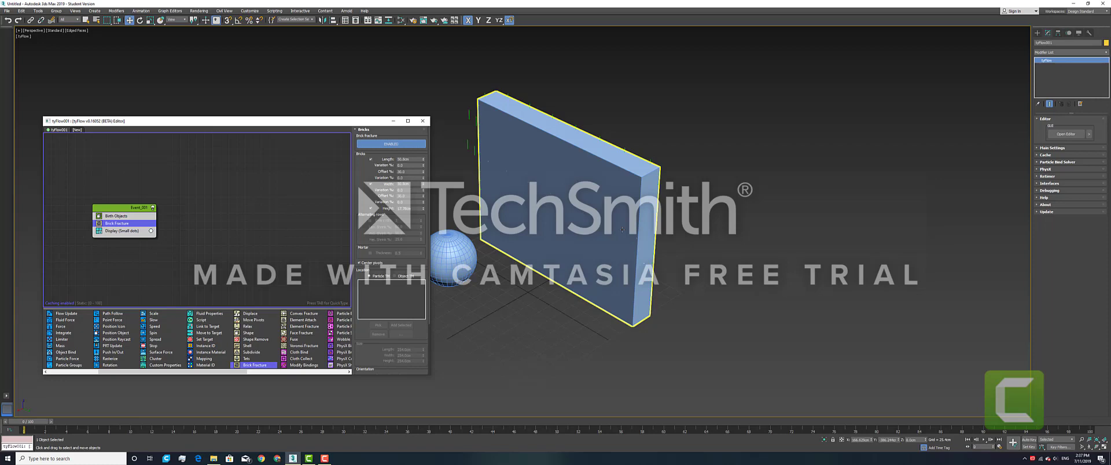
pyautogui.scroll(-3, 573, 208)
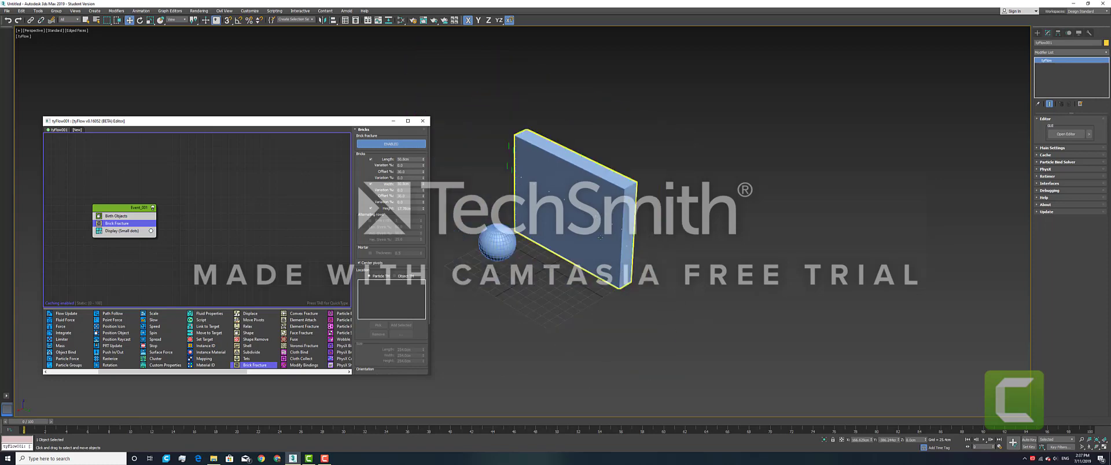
# Step: Set the Display operator's Type to Geometry
pyautogui.click(116, 231)
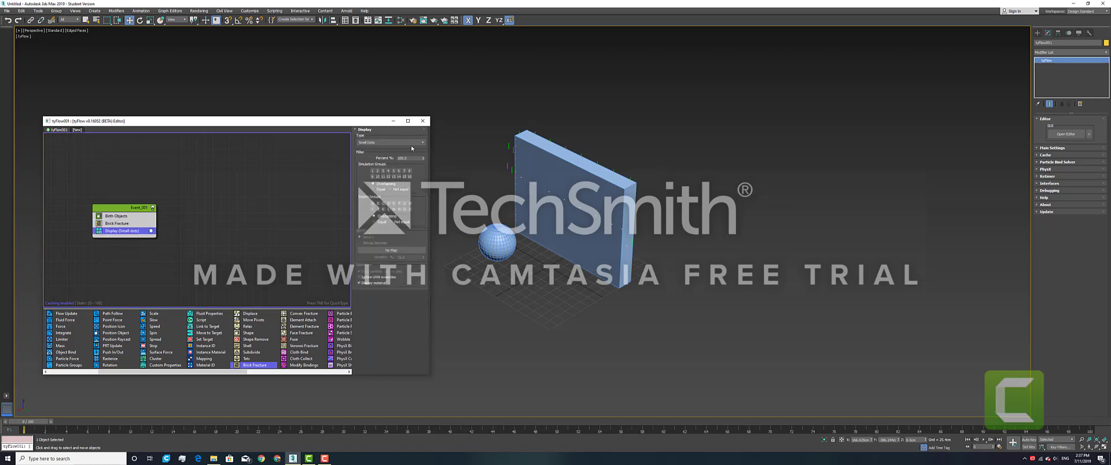
pyautogui.click(414, 143)
pyautogui.click(373, 178)
pyautogui.click(388, 143)
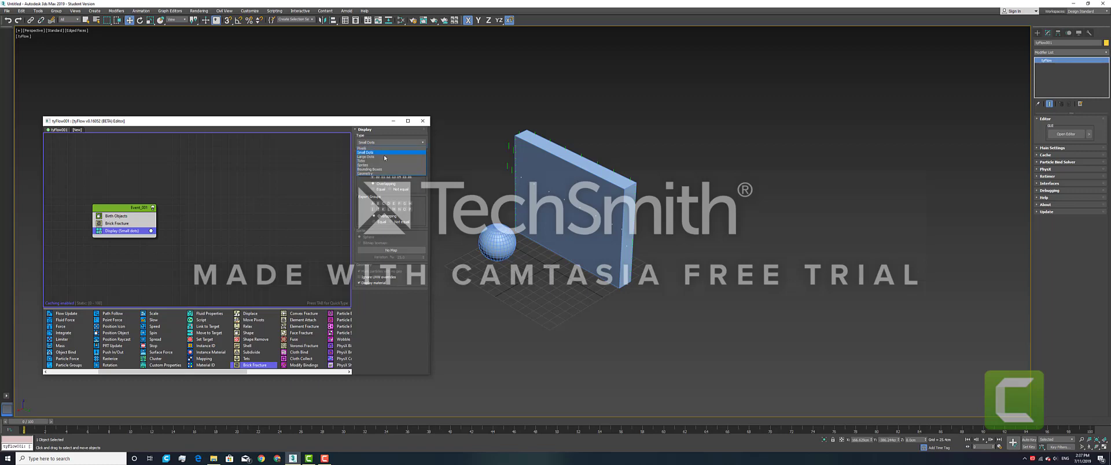
pyautogui.click(377, 173)
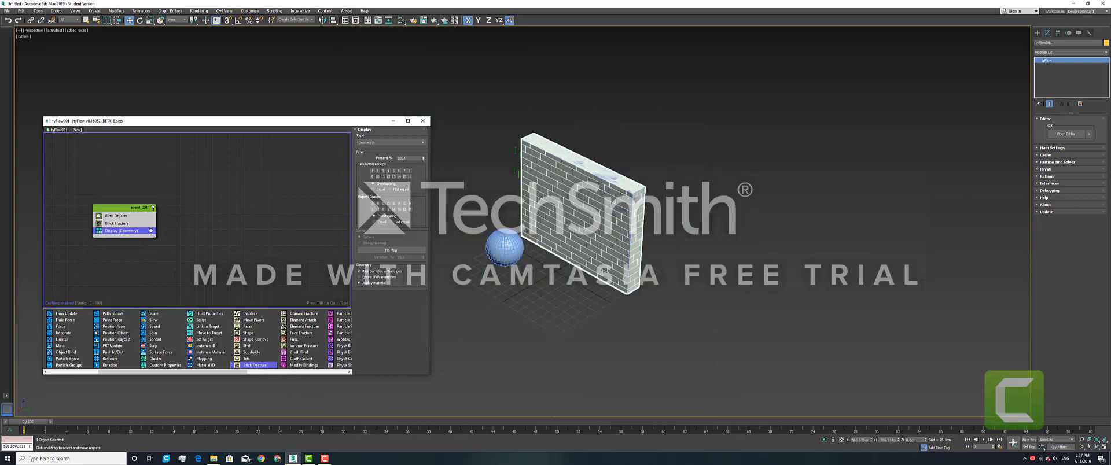
# Step: Hide the original Box001 wall with Hide Selection from the quad menu
pyautogui.click(631, 165)
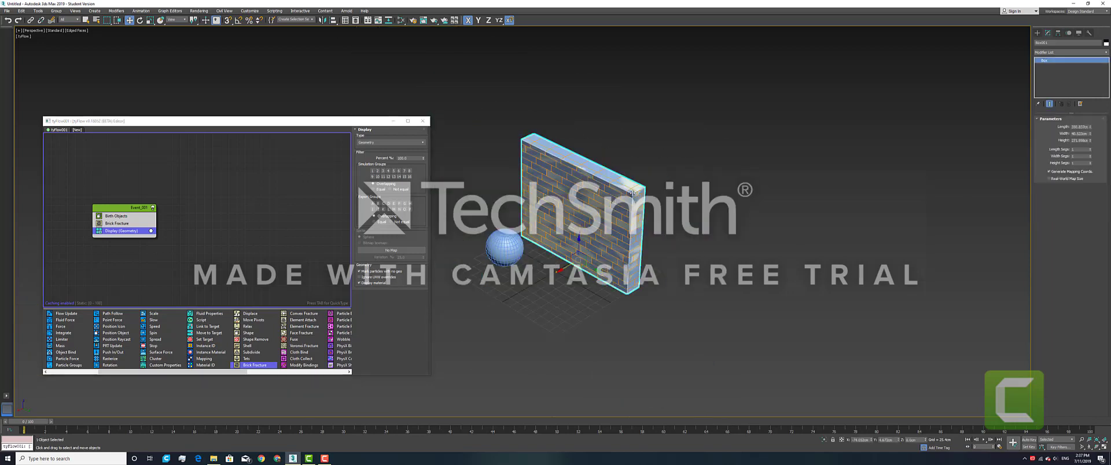
pyautogui.rightClick(610, 186)
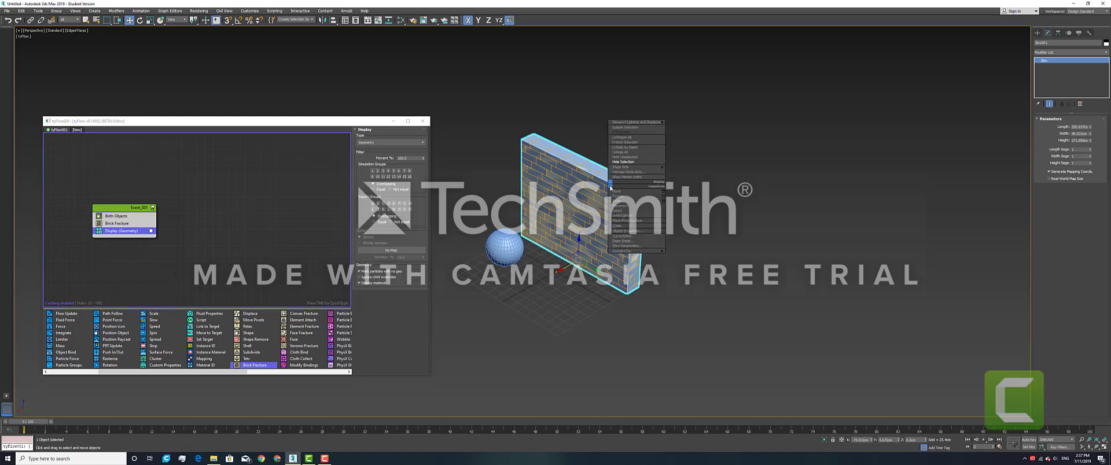
pyautogui.click(629, 161)
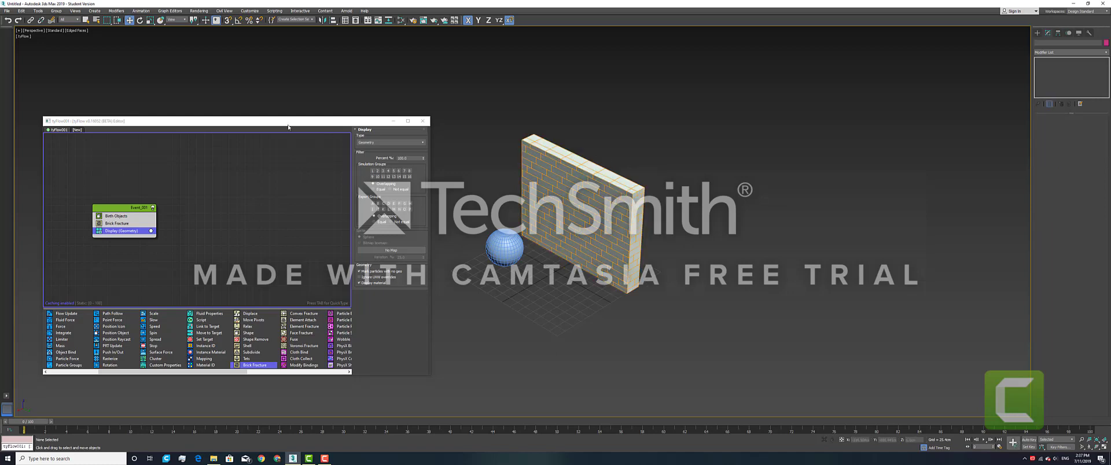
pyautogui.moveTo(288, 125); pyautogui.dragTo(904, 121)
pyautogui.moveTo(590, 182); pyautogui.dragTo(421, 187, button='middle')
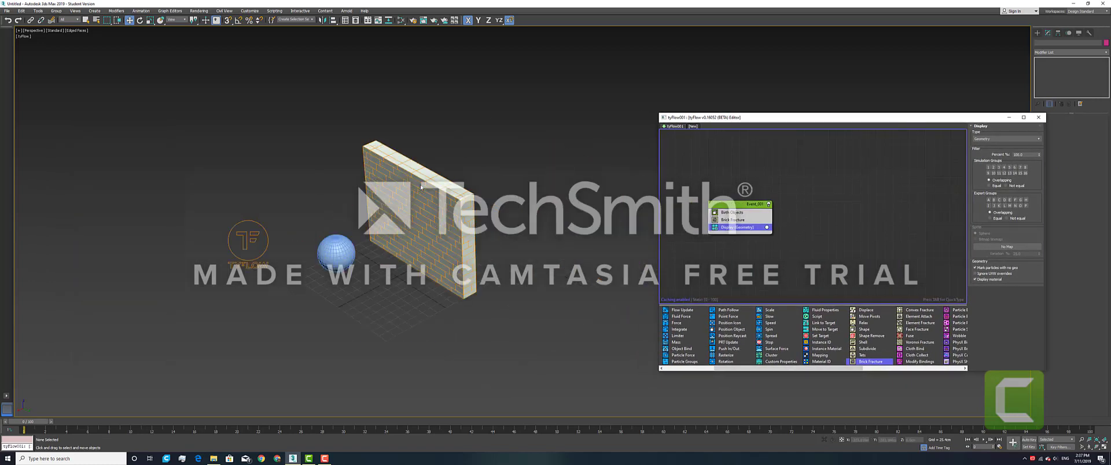
pyautogui.scroll(2, 421, 187)
pyautogui.moveTo(768, 117); pyautogui.dragTo(666, 114)
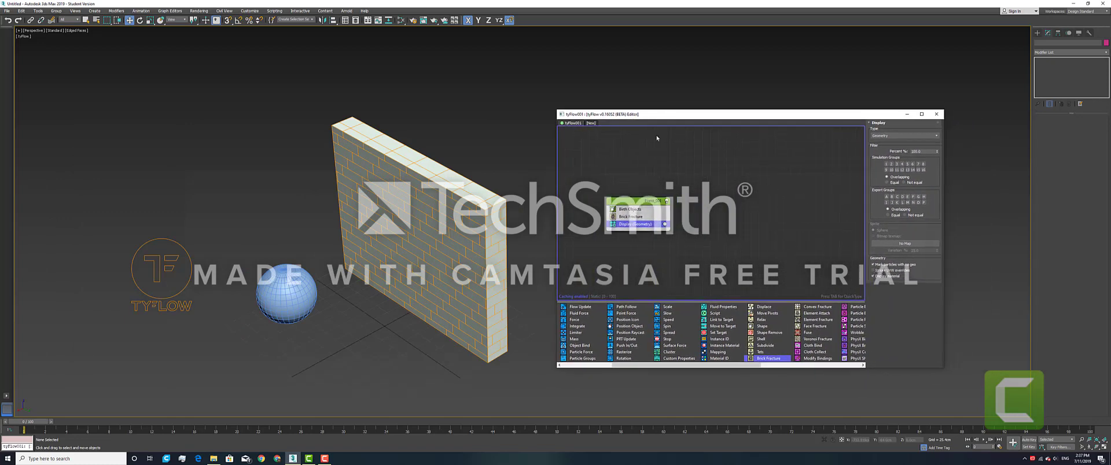
# Step: Set the Brick Fracture brick size to 25cm length, 25cm width and 15cm height
pyautogui.click(637, 218)
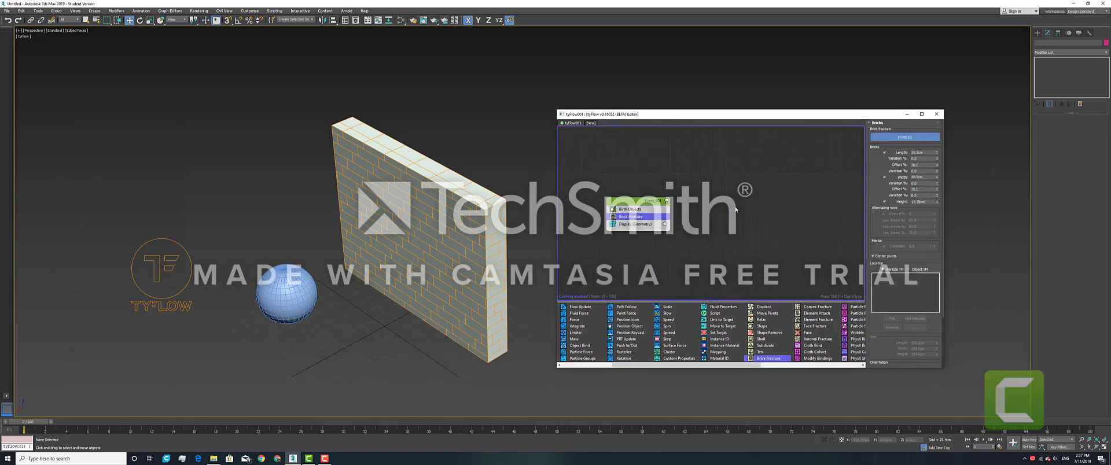
pyautogui.doubleClick(930, 153)
pyautogui.write('25')
pyautogui.press('Tab')
pyautogui.write('25')
pyautogui.press('Tab')
pyautogui.write('15')
pyautogui.press('Tab')
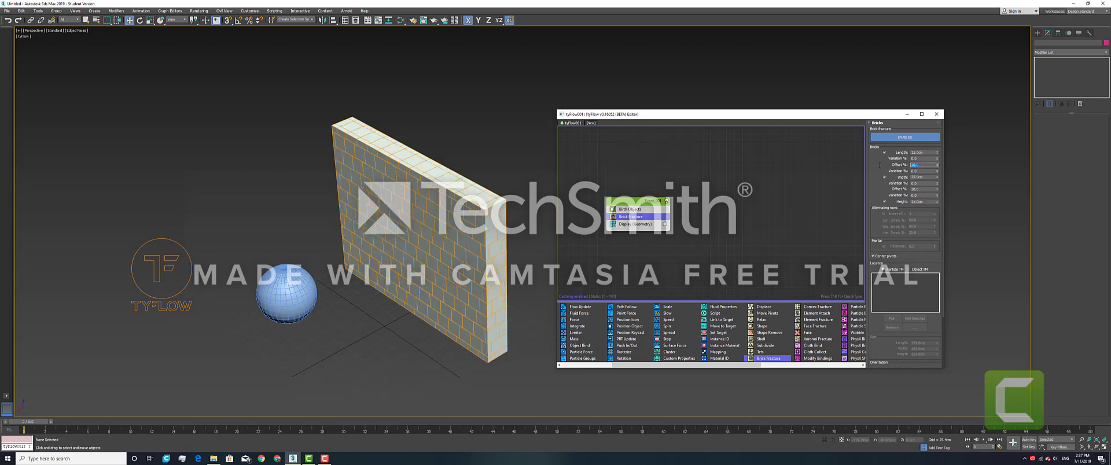
# Step: Set the first brick offset to 0 and orbit the view to see the wall's side
pyautogui.doubleClick(925, 190)
pyautogui.scroll(3, 424, 234)
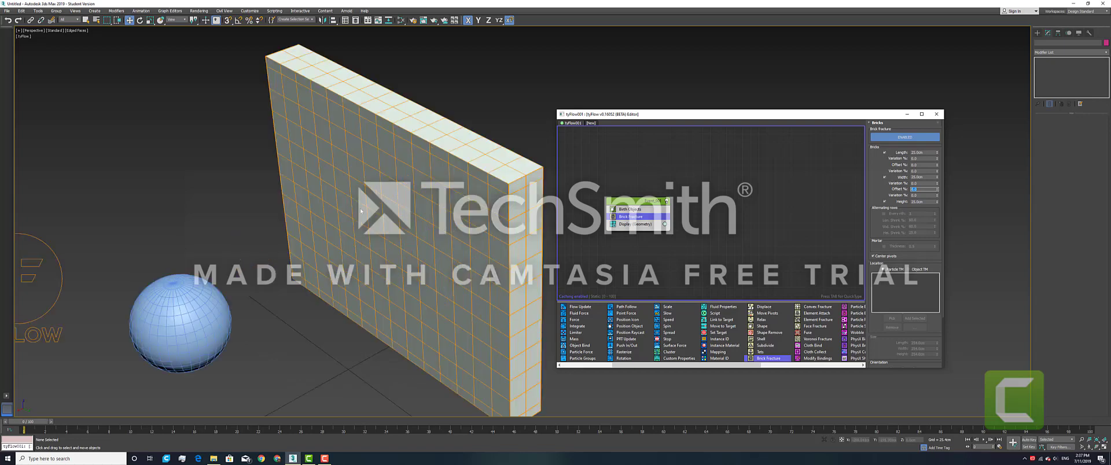
pyautogui.keyDown('alt'); pyautogui.moveTo(360, 211); pyautogui.dragTo(378, 217, button='middle'); pyautogui.keyUp('alt')
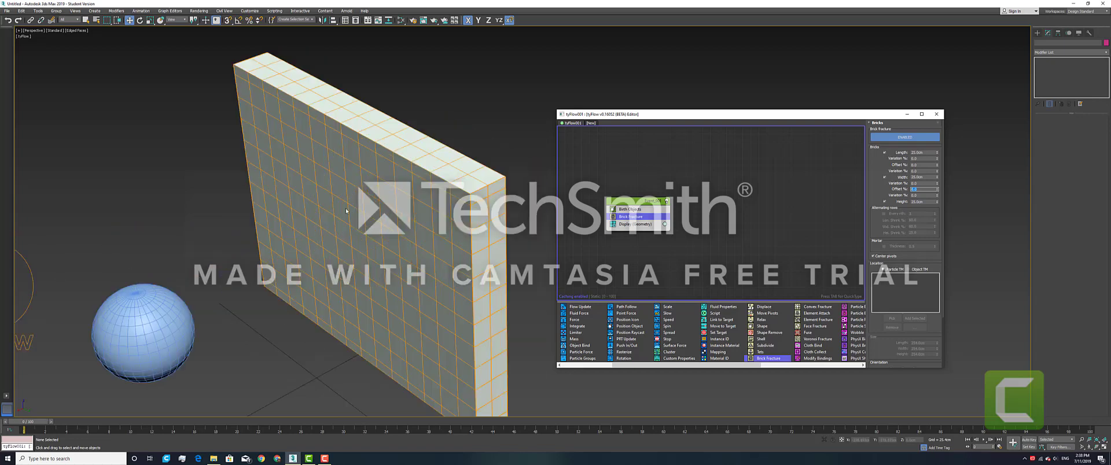
pyautogui.scroll(-5, 347, 211)
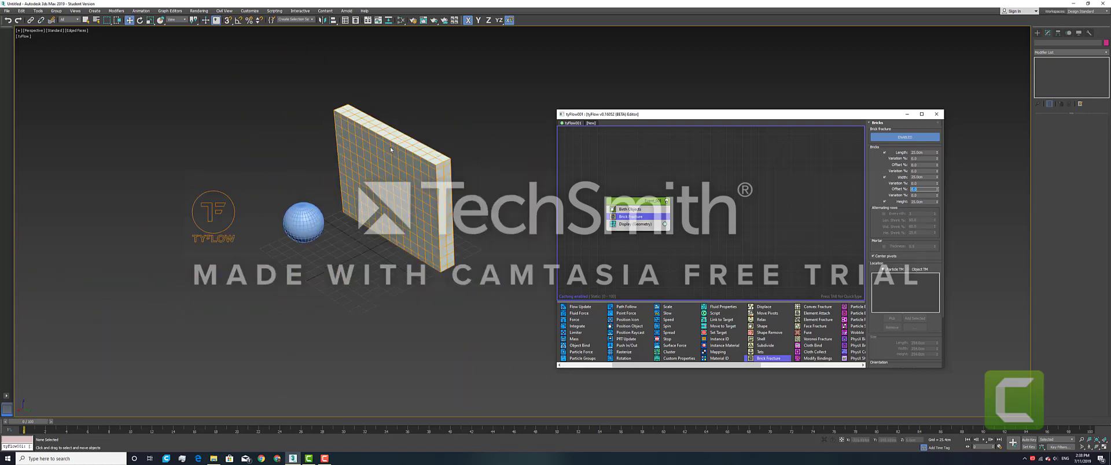
# Step: Insert a Convex Hull PhysX Shape operator before Display and scrub past frame 72 to preview bricks breaking
pyautogui.moveTo(617, 368); pyautogui.dragTo(684, 369)
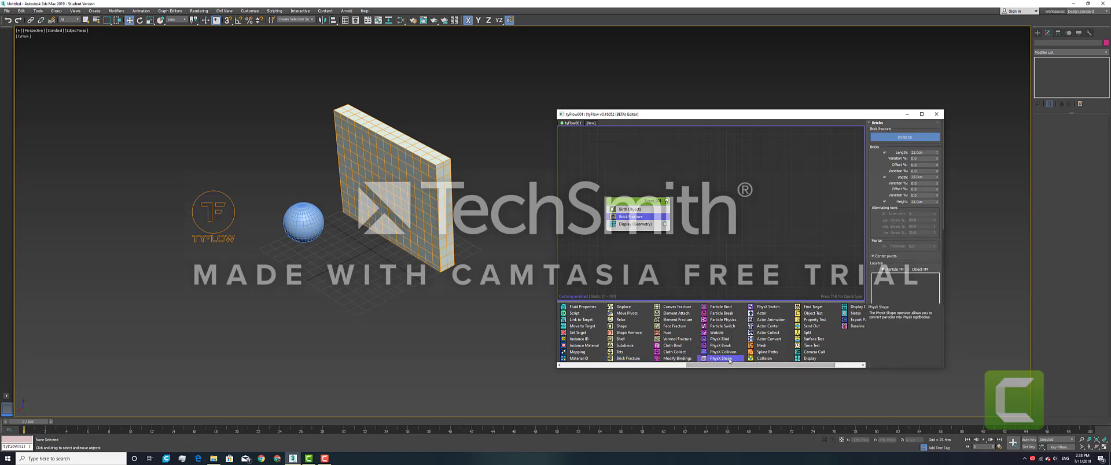
pyautogui.moveTo(729, 360); pyautogui.dragTo(637, 222)
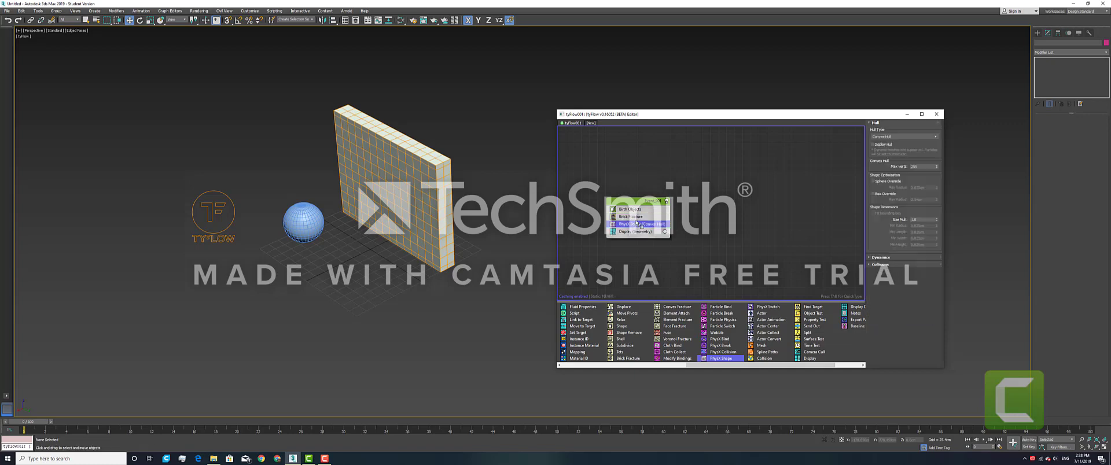
pyautogui.moveTo(34, 424); pyautogui.dragTo(393, 378)
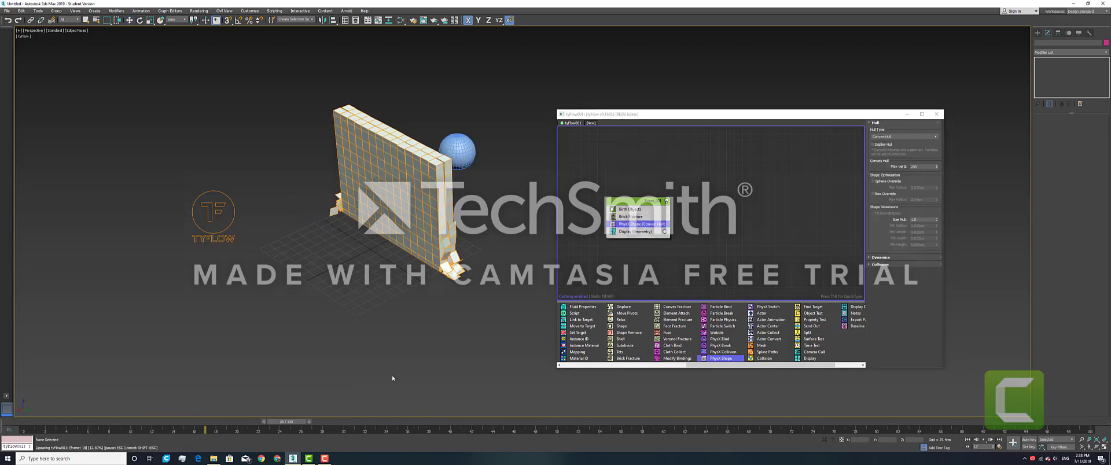
pyautogui.moveTo(679, 374); pyautogui.dragTo(695, 387)
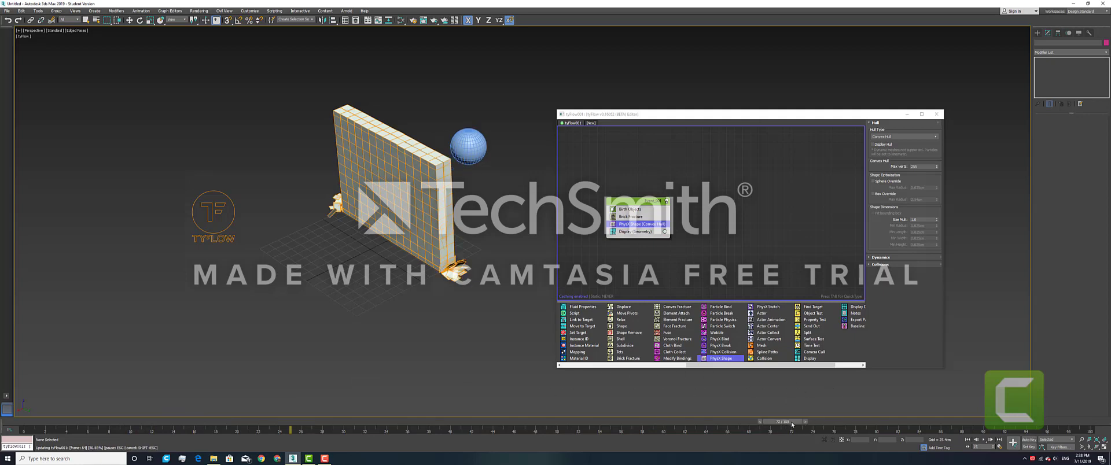
pyautogui.moveTo(819, 422); pyautogui.dragTo(1, 453)
pyautogui.press('w')
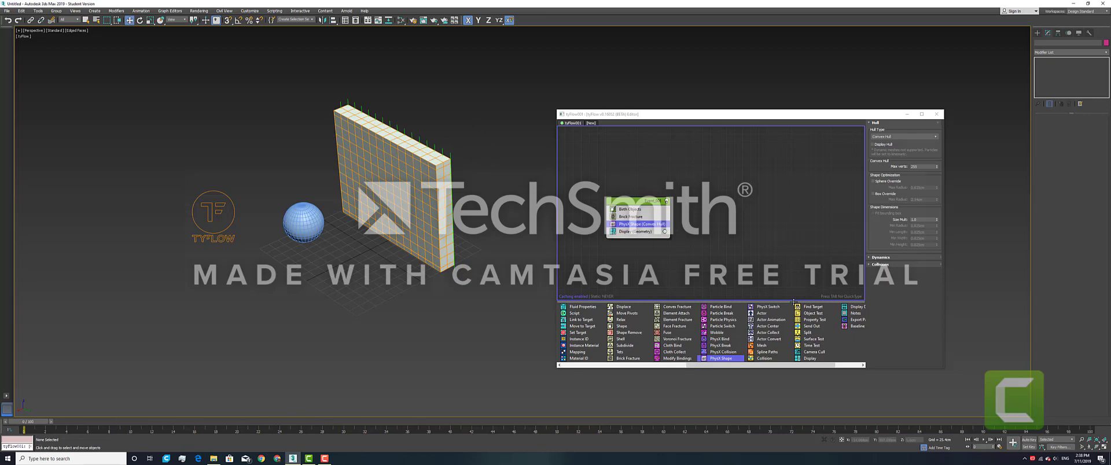
# Step: Add a PhysX Switch set to Kinematic above Display and scrub to check the wall stays still
pyautogui.moveTo(664, 242); pyautogui.dragTo(649, 231)
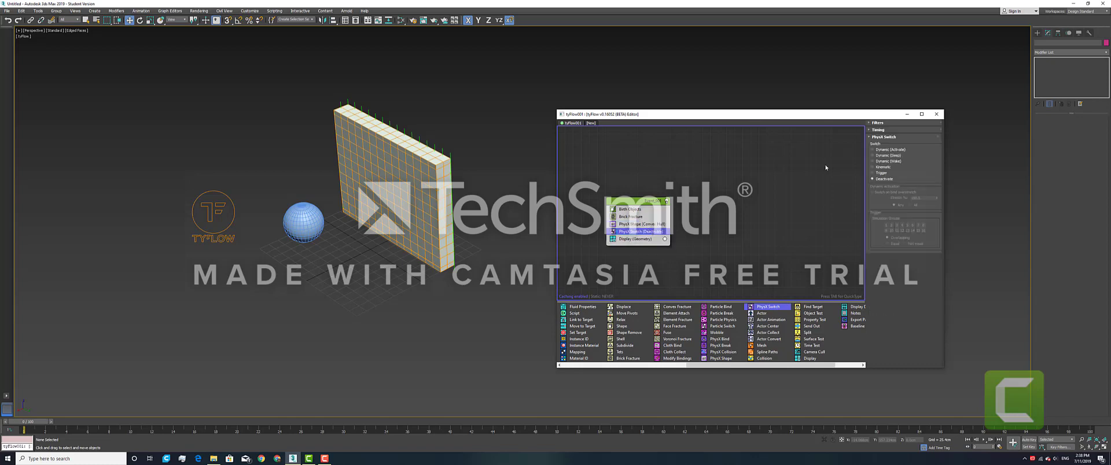
pyautogui.click(874, 167)
pyautogui.moveTo(25, 422); pyautogui.dragTo(248, 426)
pyautogui.moveTo(179, 427); pyautogui.dragTo(67, 427)
pyautogui.press('w')
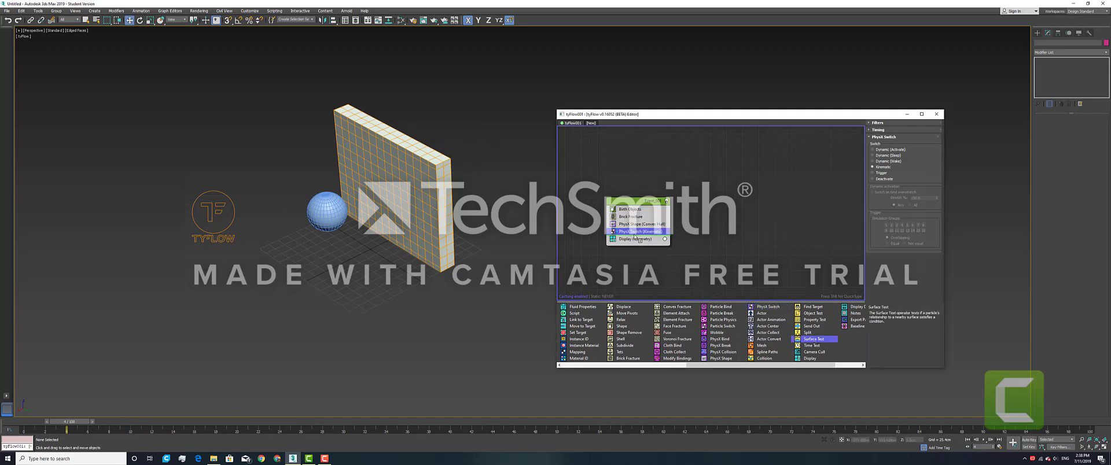
# Step: Add a Surface Test measuring distance to Sphere001, less than 15cm, and scrub to preview
pyautogui.moveTo(639, 238); pyautogui.dragTo(639, 240)
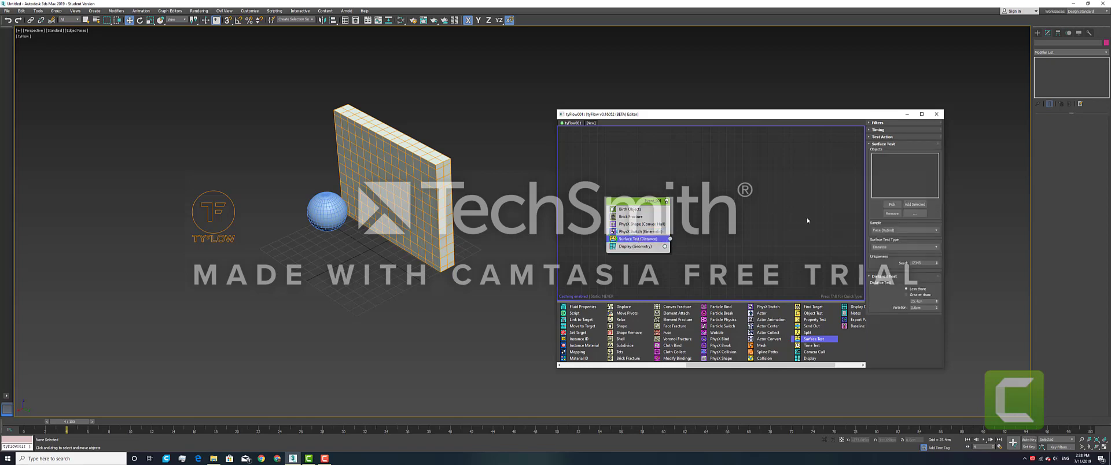
pyautogui.click(892, 205)
pyautogui.click(323, 212)
pyautogui.click(925, 301)
pyautogui.moveTo(73, 423); pyautogui.dragTo(33, 426)
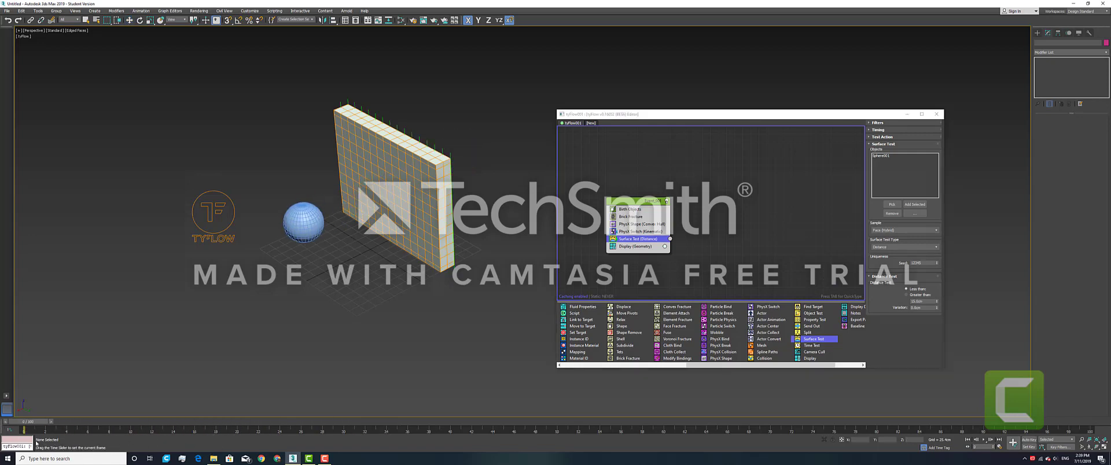
pyautogui.press('w')
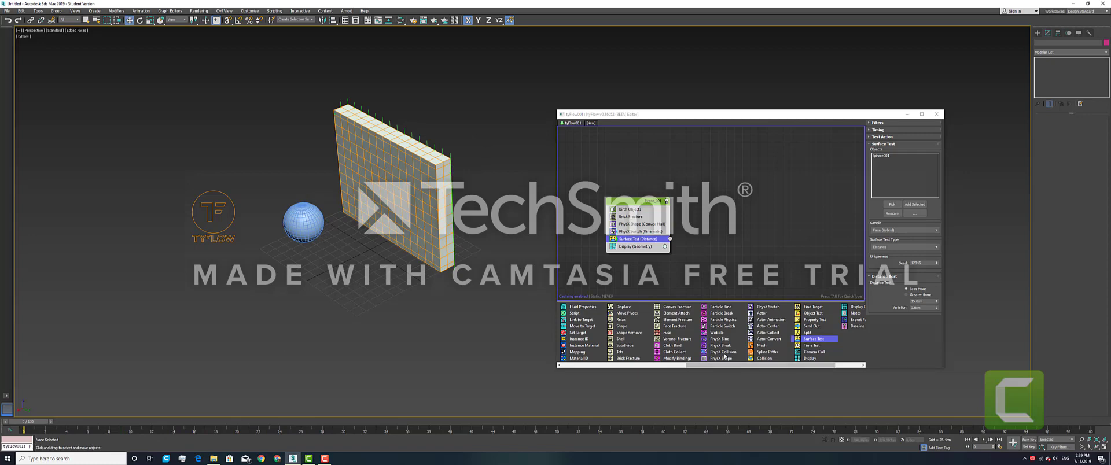
pyautogui.moveTo(718, 352)
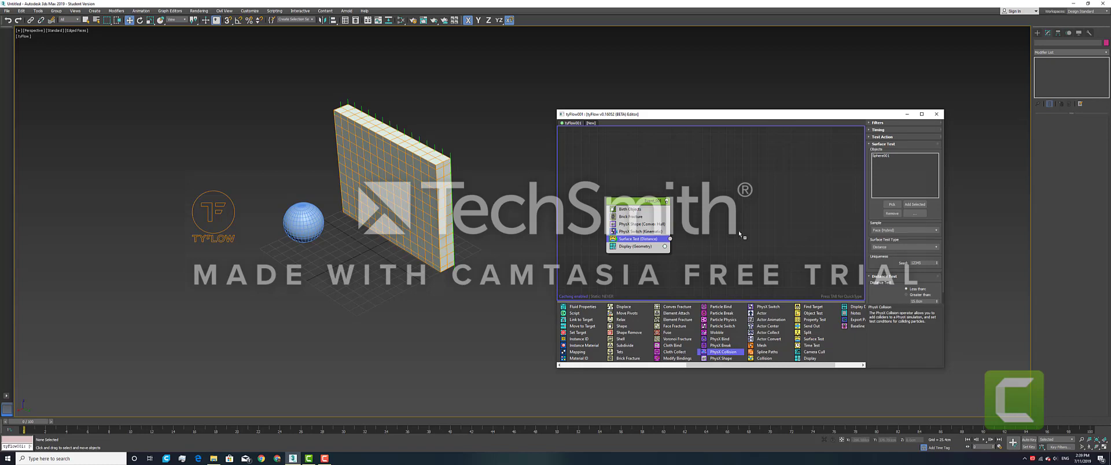
# Step: Create Event_002 with PhysX Collision, fed by the Surface Test, using Sphere001 as collider
pyautogui.moveTo(738, 233); pyautogui.dragTo(738, 231)
pyautogui.moveTo(671, 239); pyautogui.dragTo(732, 227)
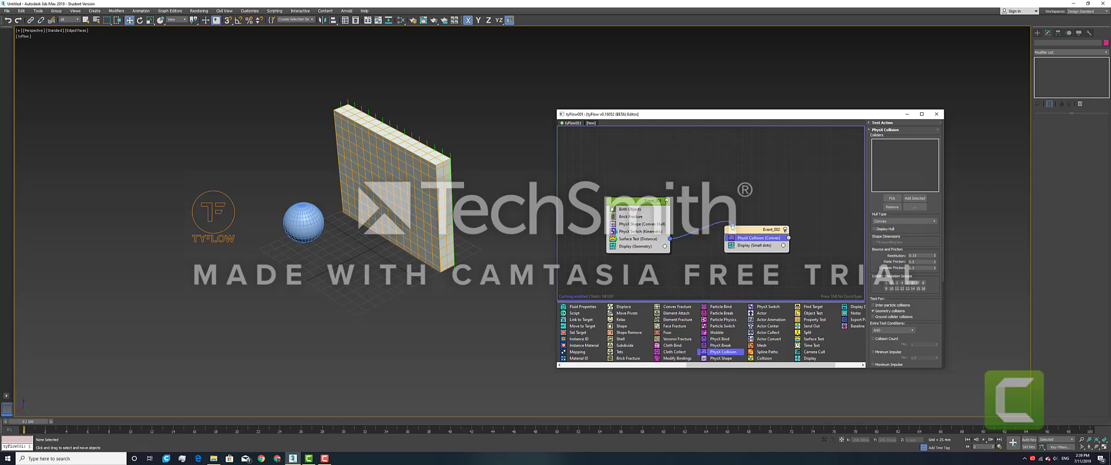
pyautogui.click(896, 198)
pyautogui.click(305, 228)
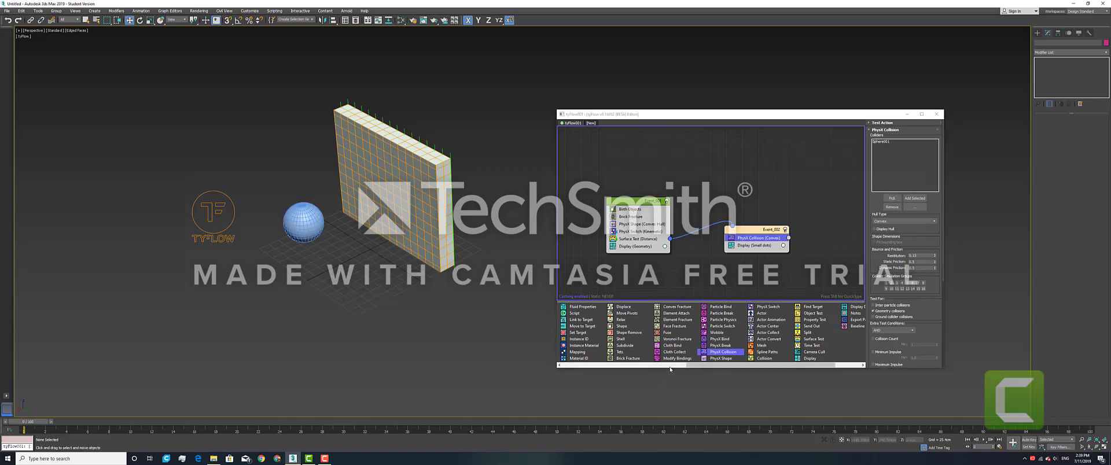
# Step: Add a PhysX Switch set to Dynamic at the top of Event_002 and scrub to preview the impact
pyautogui.click(778, 308)
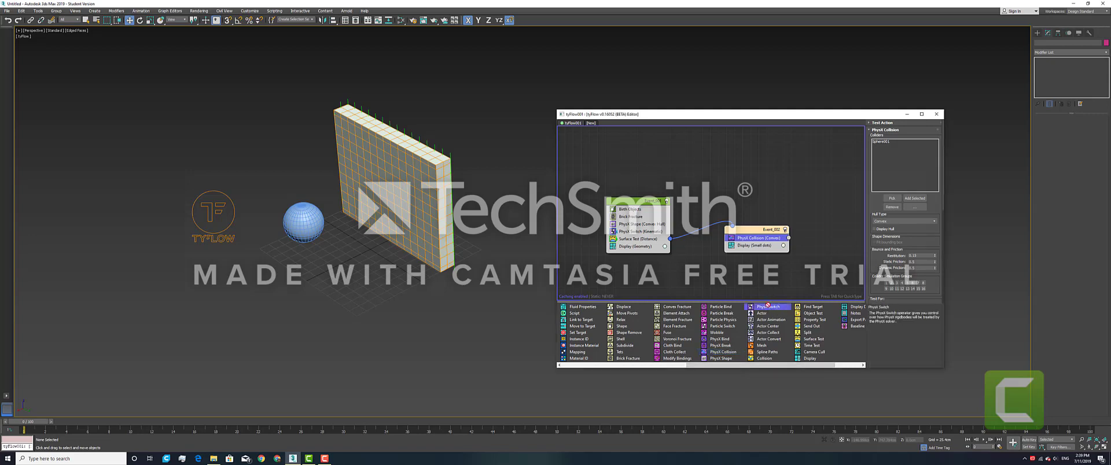
pyautogui.moveTo(768, 306); pyautogui.dragTo(766, 237)
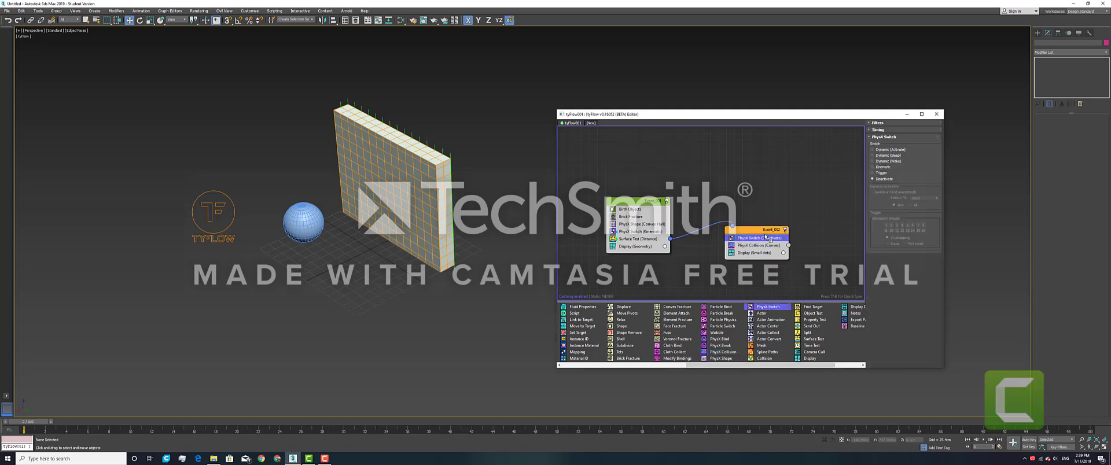
pyautogui.click(873, 150)
pyautogui.moveTo(40, 424); pyautogui.dragTo(11, 400)
# Step: Set Event_002's Display type to Geometry, then rewind and play the sphere smashing cube bricks
pyautogui.press('w')
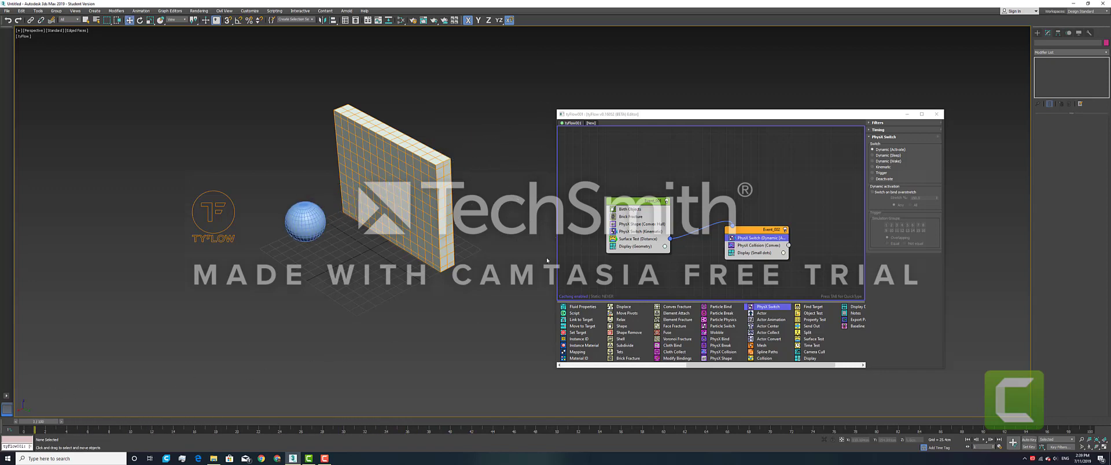
pyautogui.click(744, 253)
pyautogui.click(893, 136)
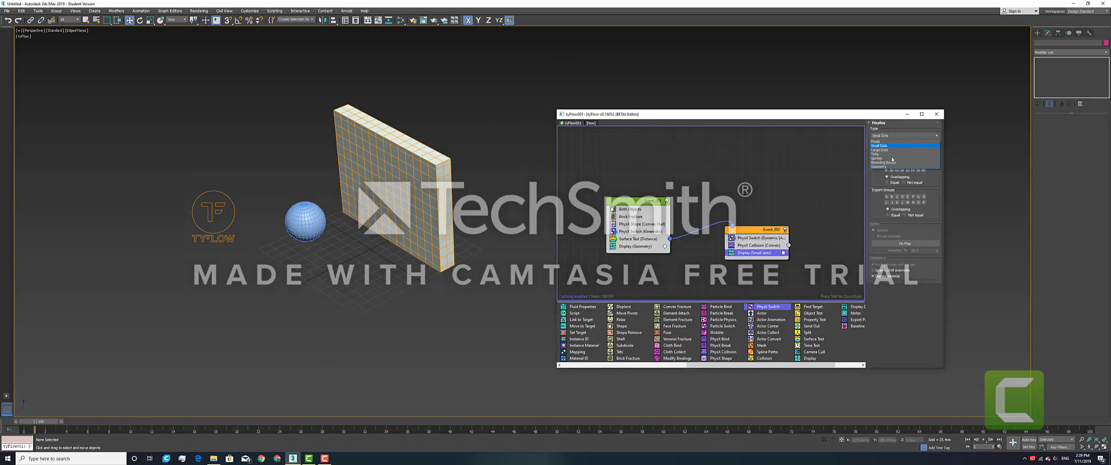
pyautogui.click(891, 167)
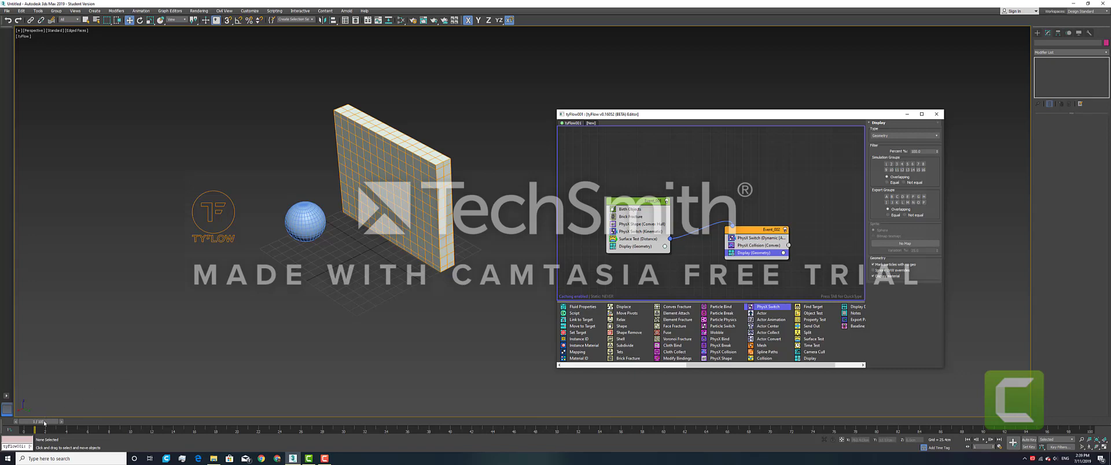
pyautogui.moveTo(47, 422)
pyautogui.mouseDown()
pyautogui.moveTo(408, 377)
pyautogui.moveTo(52, 419)
pyautogui.moveTo(278, 406)
pyautogui.moveTo(359, 394)
pyautogui.moveTo(44, 421)
pyautogui.mouseUp()
pyautogui.press('Home')
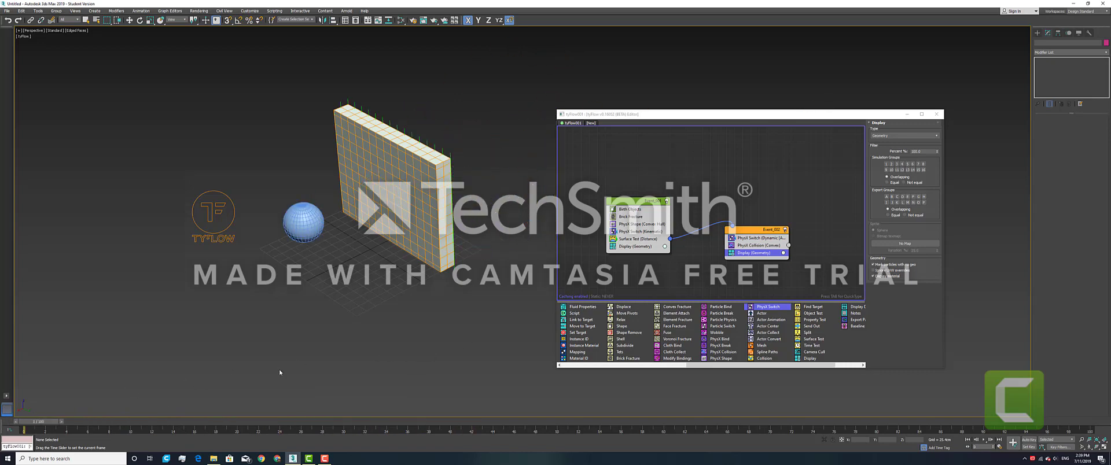
pyautogui.press('/')
pyautogui.press('w')
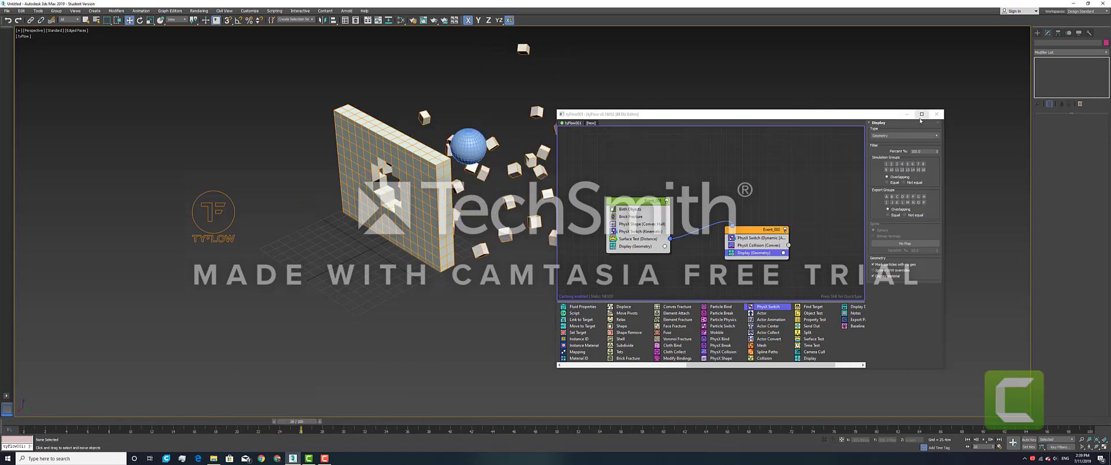